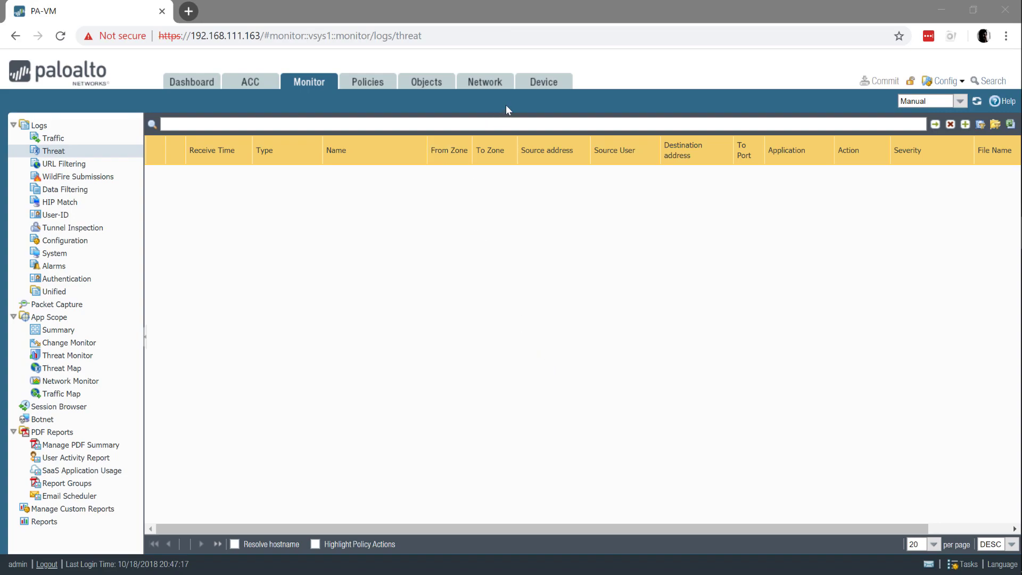
- Open the firewall's device licenses page to review the installed licenses
{"action": "left_click", "coordinate": [538, 85]}
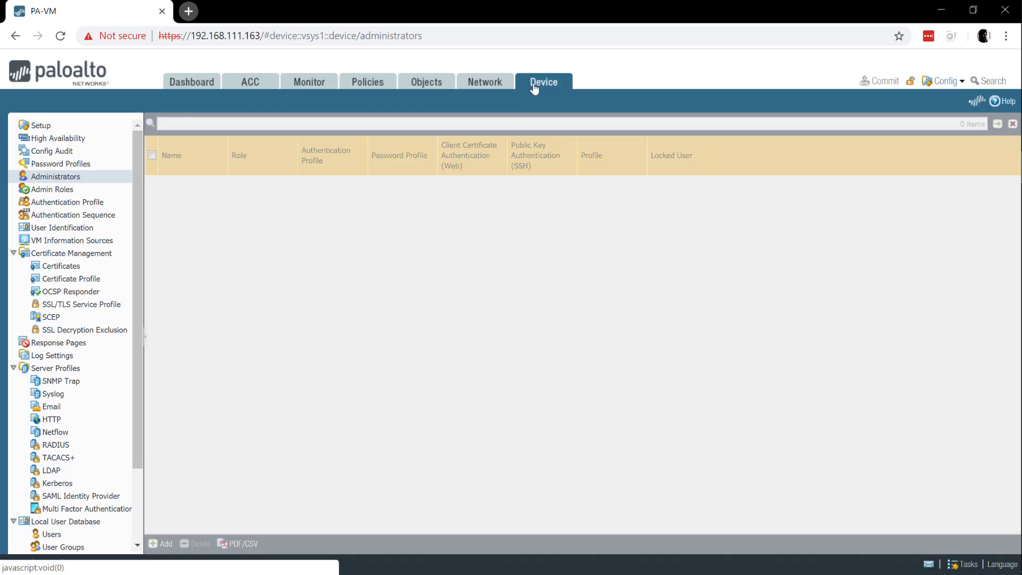
{"action": "scroll", "coordinate": [53, 501], "scroll_direction": "down", "scroll_amount": 2}
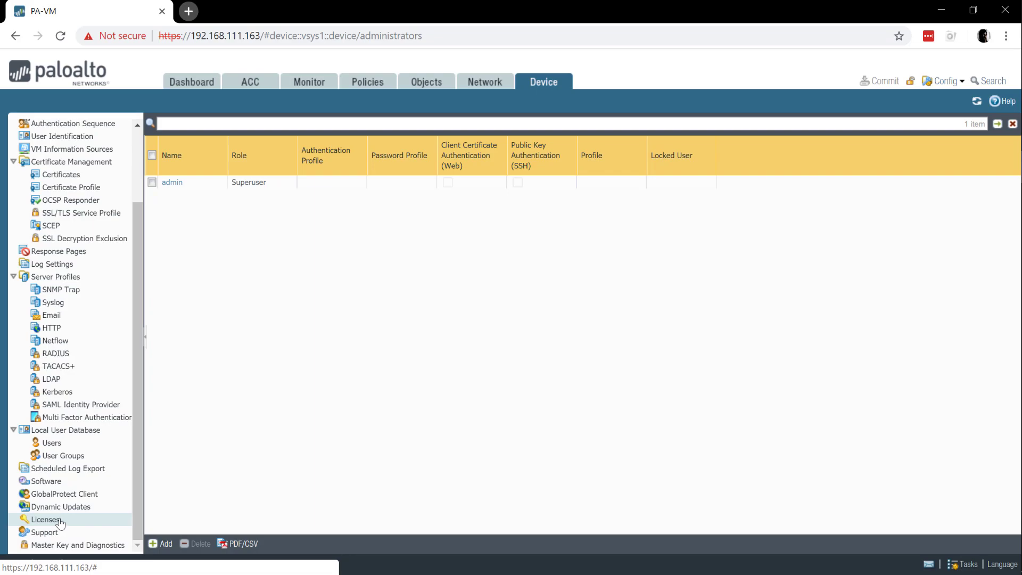
{"action": "left_click", "coordinate": [60, 523]}
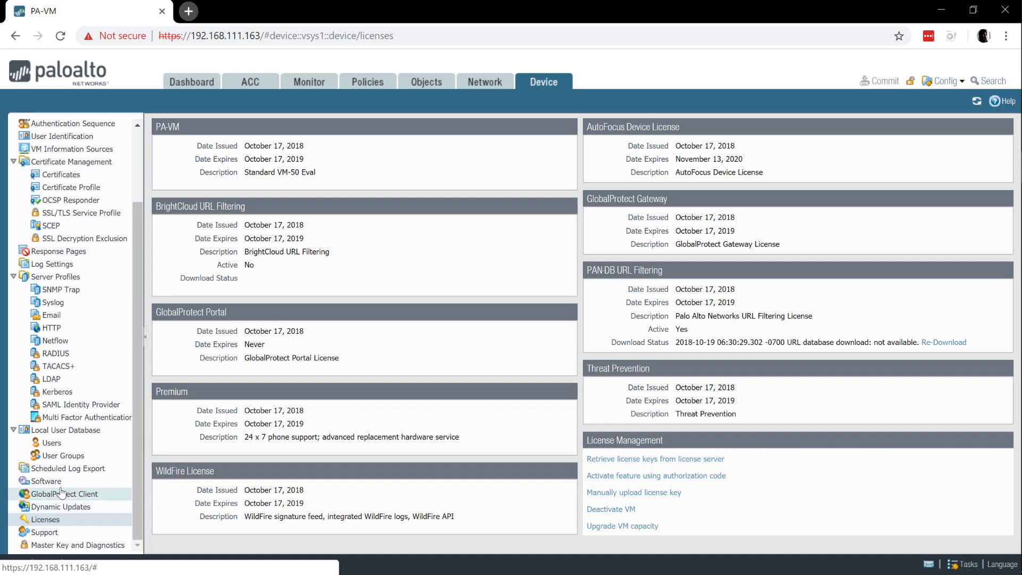
- Check for new dynamic updates and download the antivirus package version 2770-3279
{"action": "left_click", "coordinate": [62, 505]}
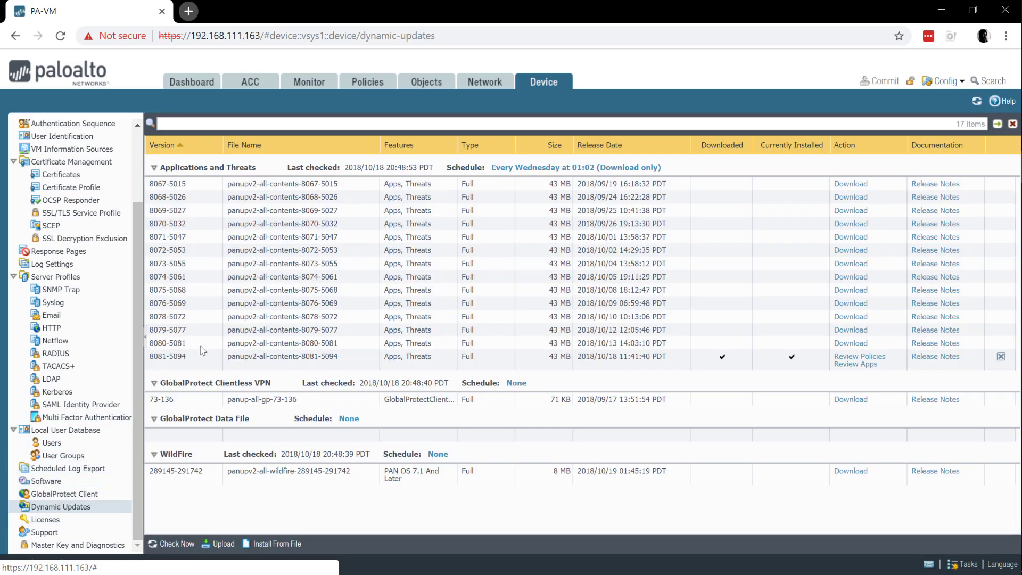
{"action": "left_click", "coordinate": [179, 542]}
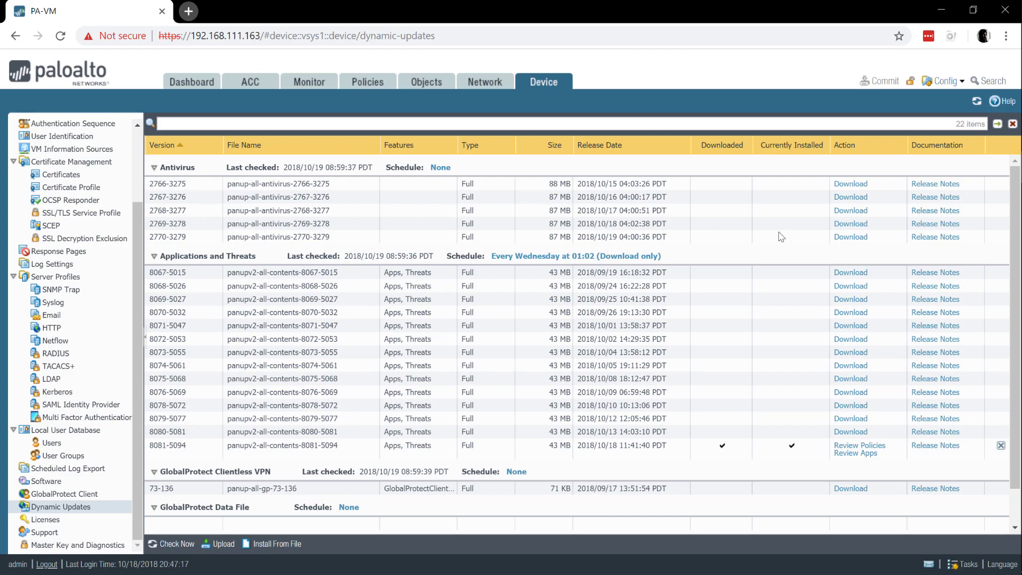
{"action": "left_click", "coordinate": [841, 238]}
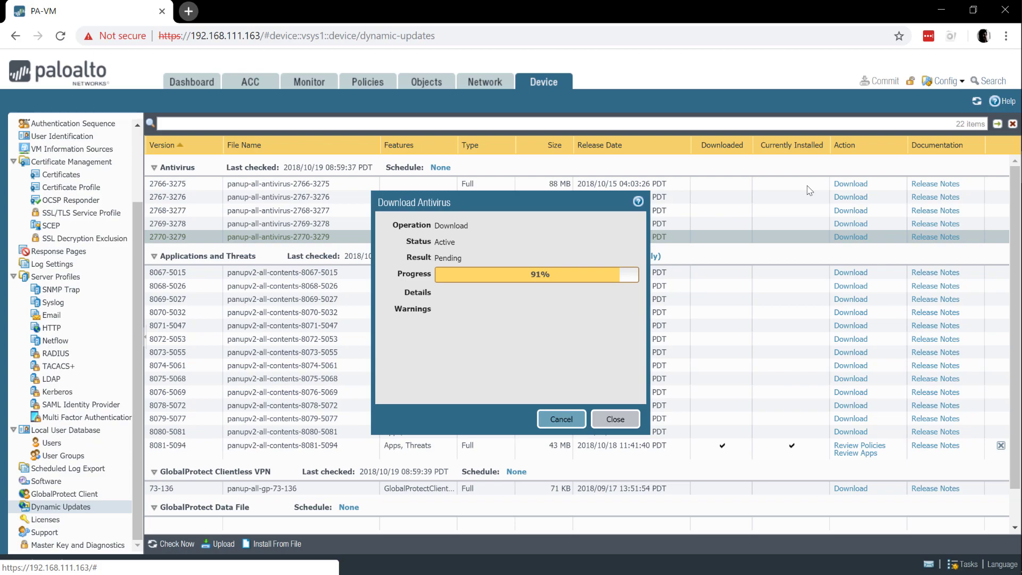
{"action": "left_click", "coordinate": [616, 420]}
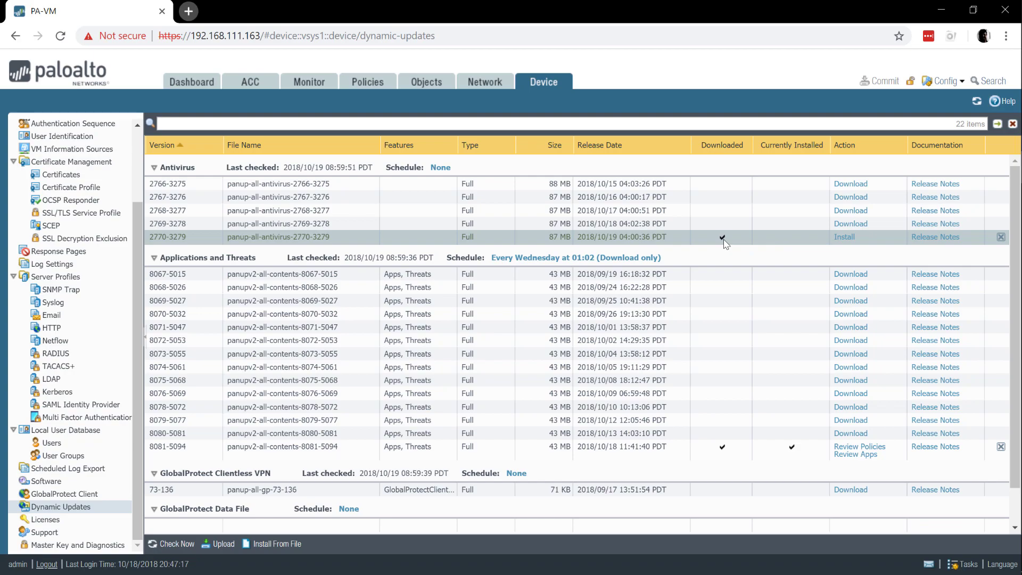
- Look through the release notes of antivirus version 2770-3279 and return to the firewall's dynamic updates
{"action": "left_click", "coordinate": [940, 244]}
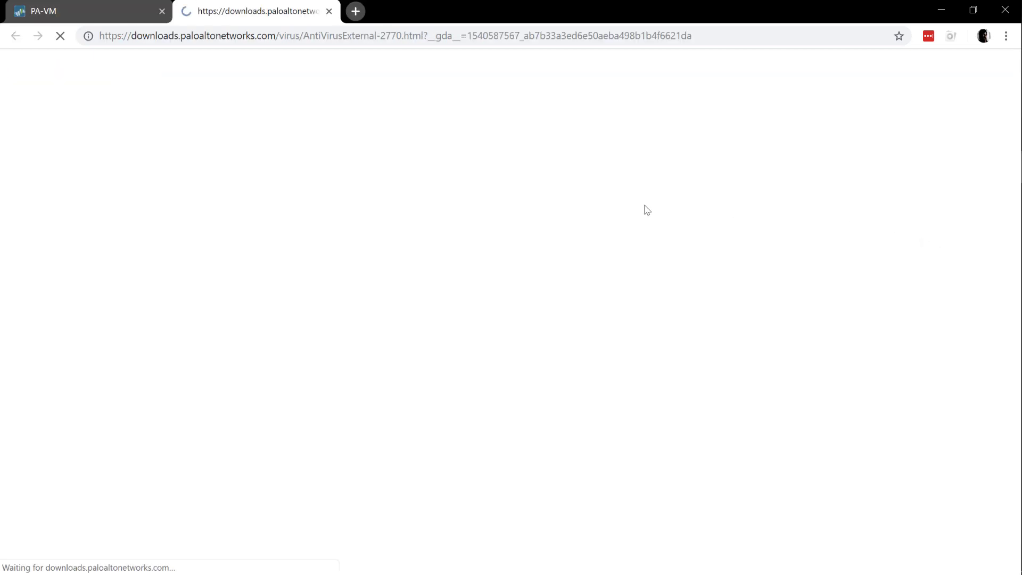
{"action": "scroll", "coordinate": [623, 218], "scroll_direction": "down", "scroll_amount": 20}
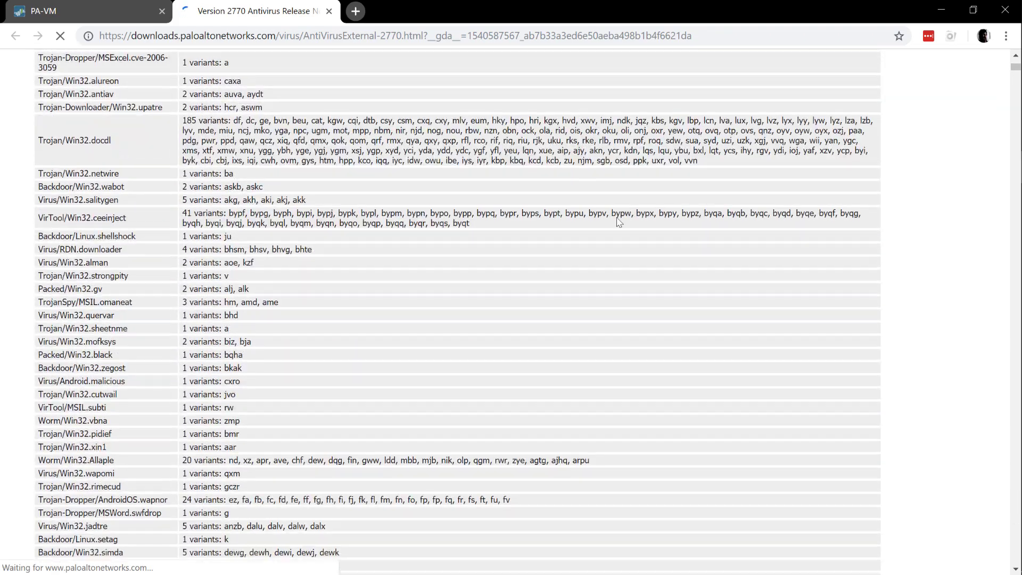
{"action": "scroll", "coordinate": [618, 225], "scroll_direction": "down", "scroll_amount": 20}
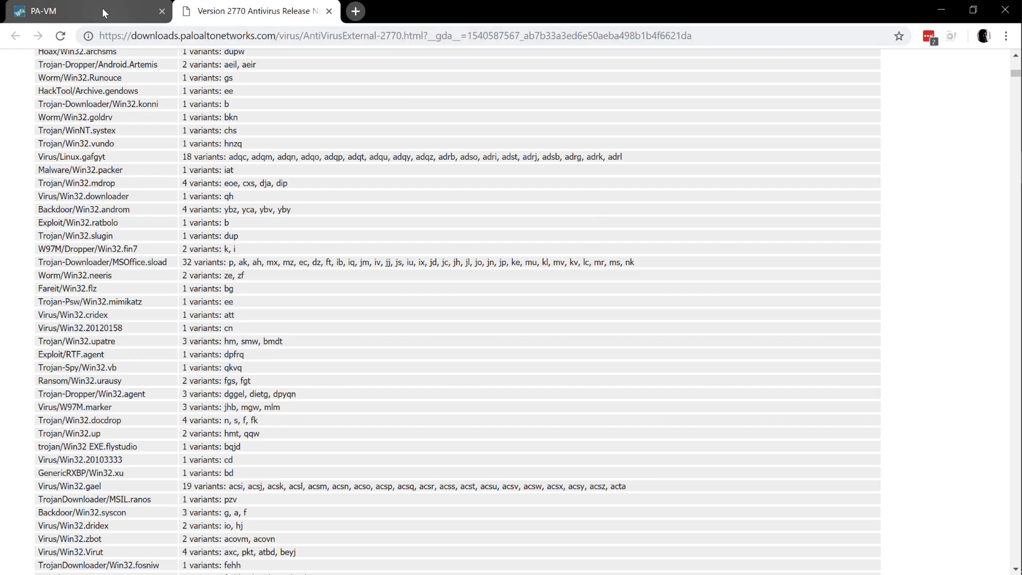
{"action": "left_click", "coordinate": [100, 4]}
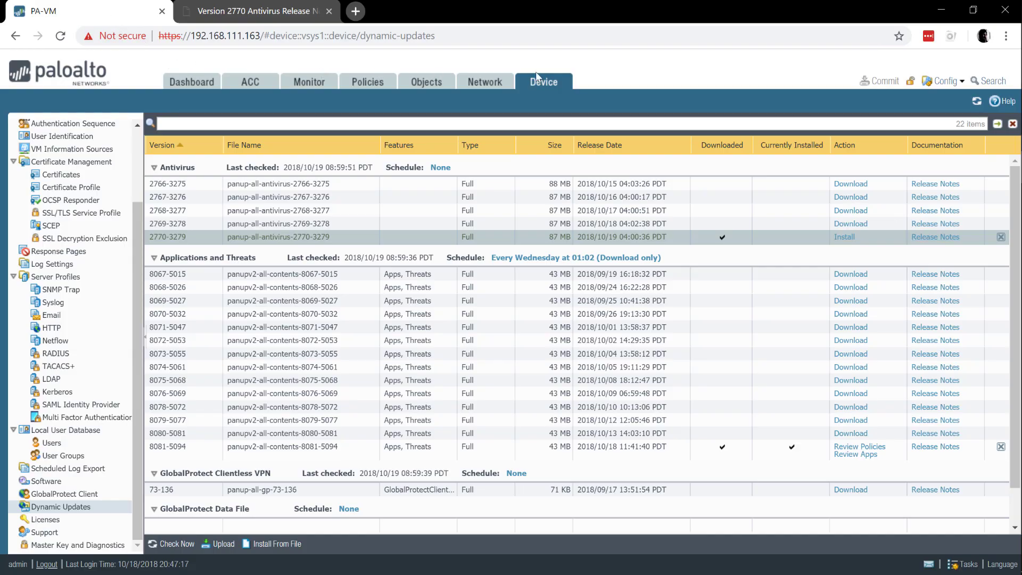
- Install antivirus version 2770-3279 and check the installation's progress in the Task Manager
{"action": "left_click", "coordinate": [844, 238]}
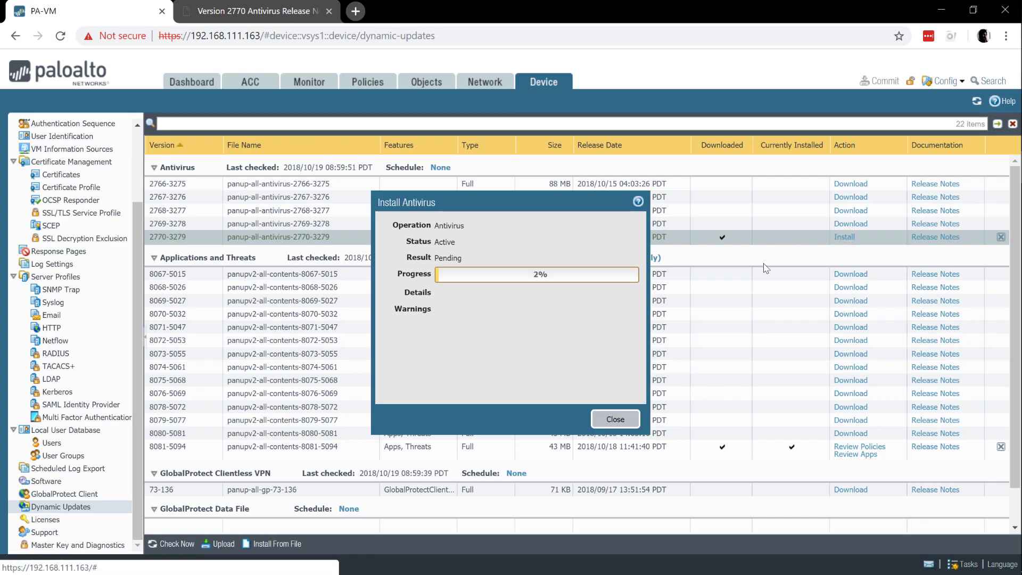
{"action": "left_click", "coordinate": [615, 419]}
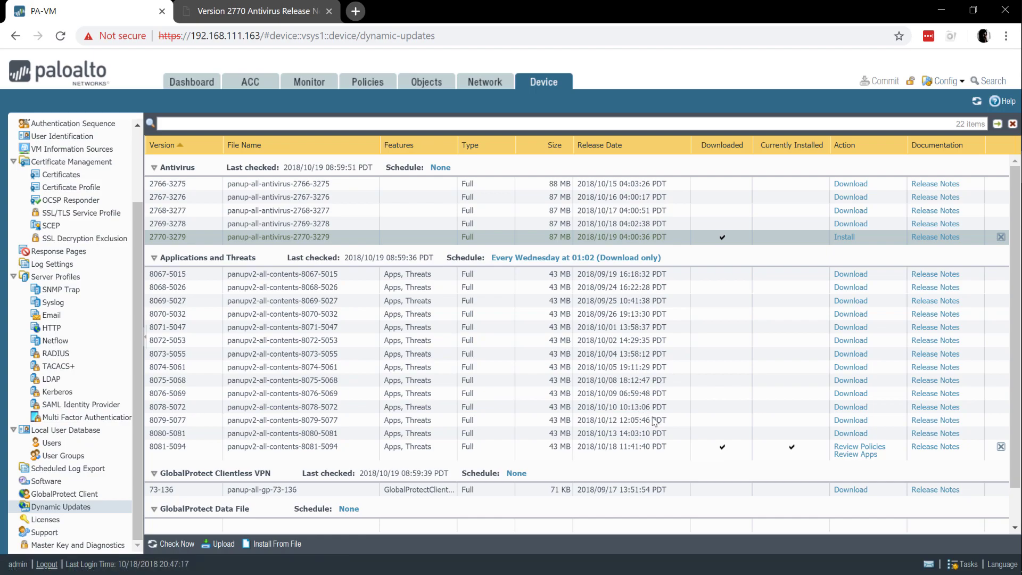
{"action": "left_click", "coordinate": [955, 565]}
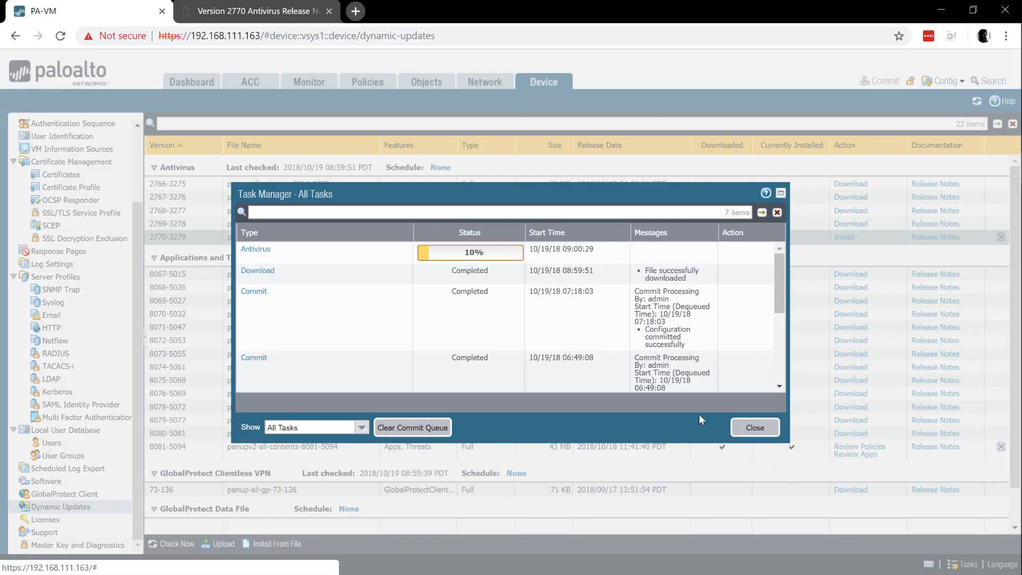
{"action": "left_click", "coordinate": [745, 429]}
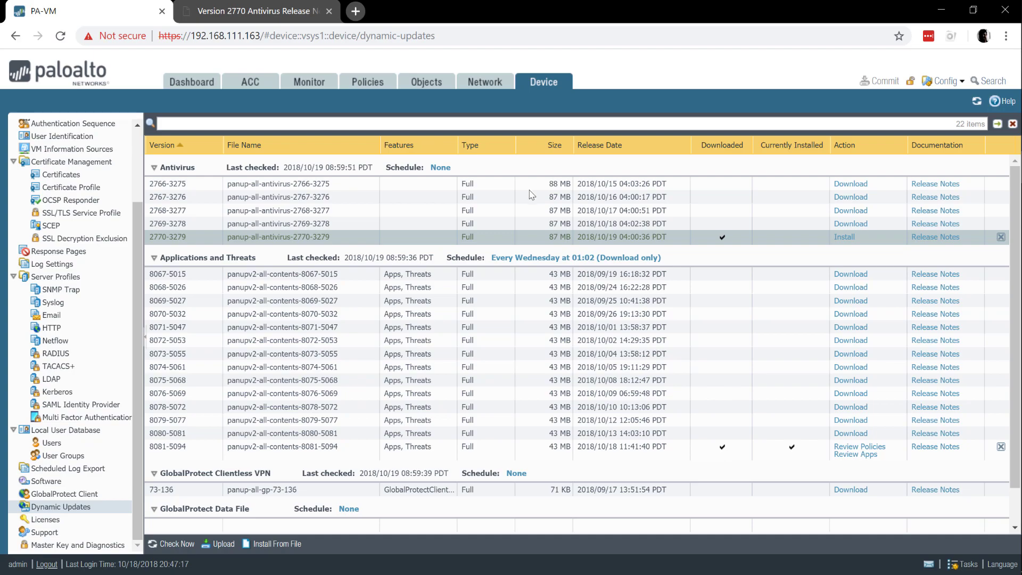
- Create a Vulnerability Protection security profile named Tap and start adding a rule to it
{"action": "left_click", "coordinate": [431, 89]}
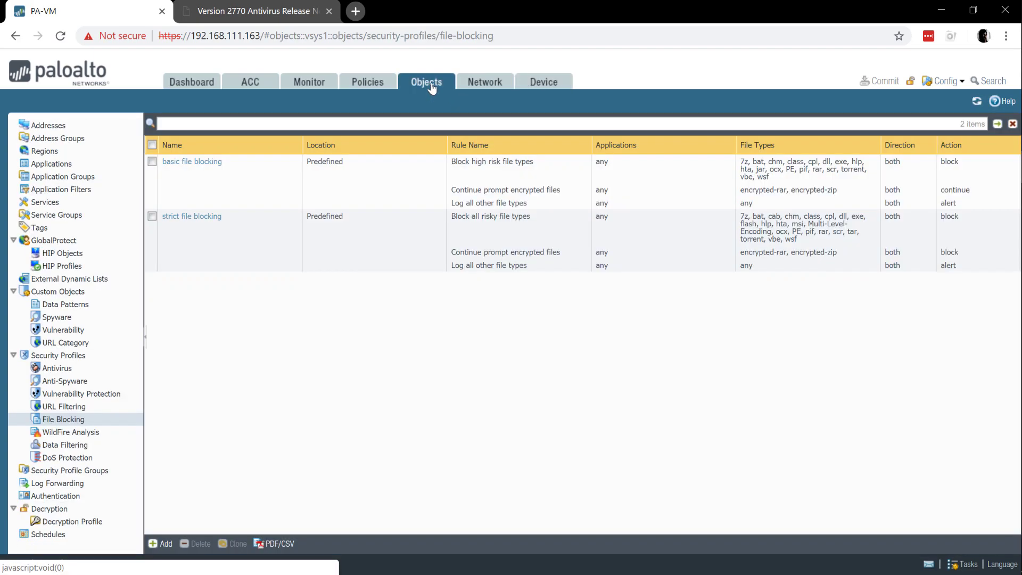
{"action": "left_click", "coordinate": [82, 395]}
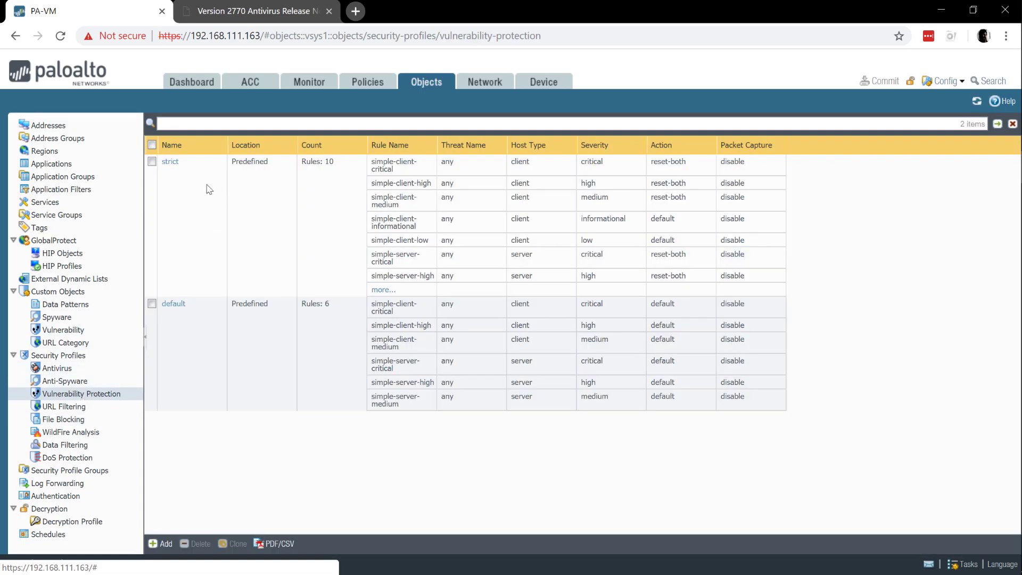
{"action": "mouse_move", "coordinate": [221, 316]}
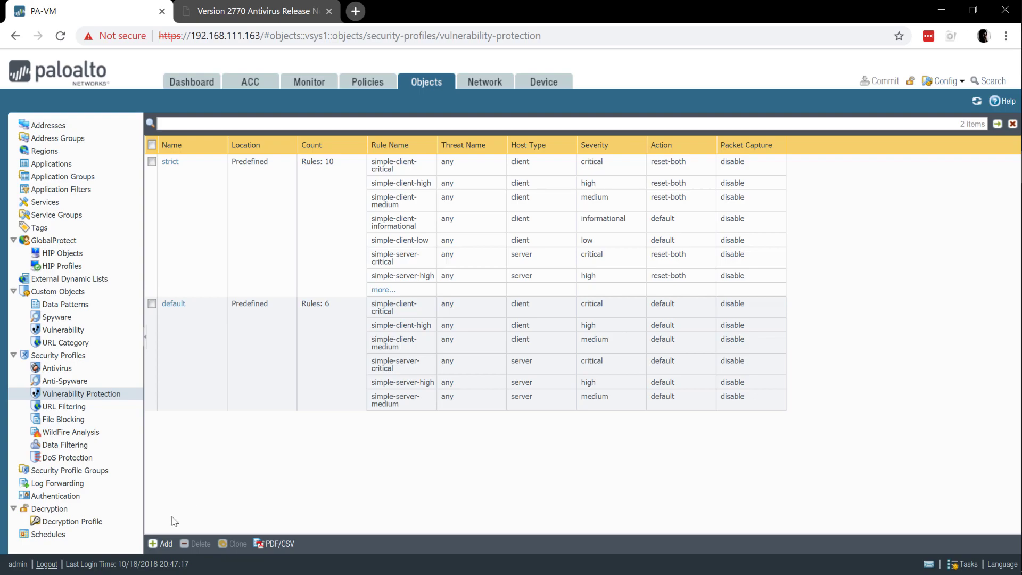
{"action": "left_click", "coordinate": [166, 544]}
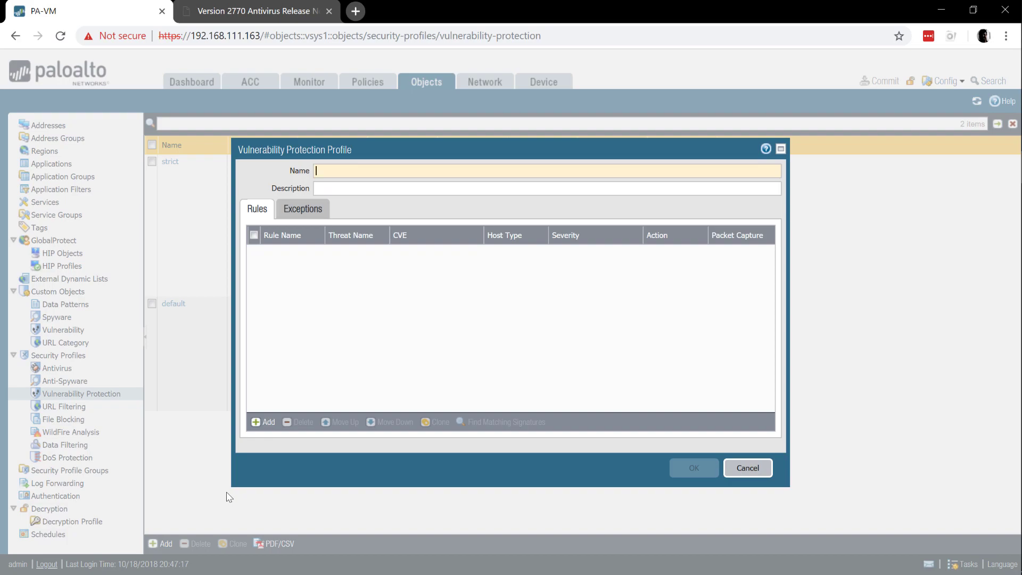
{"action": "type", "text": "Tap"}
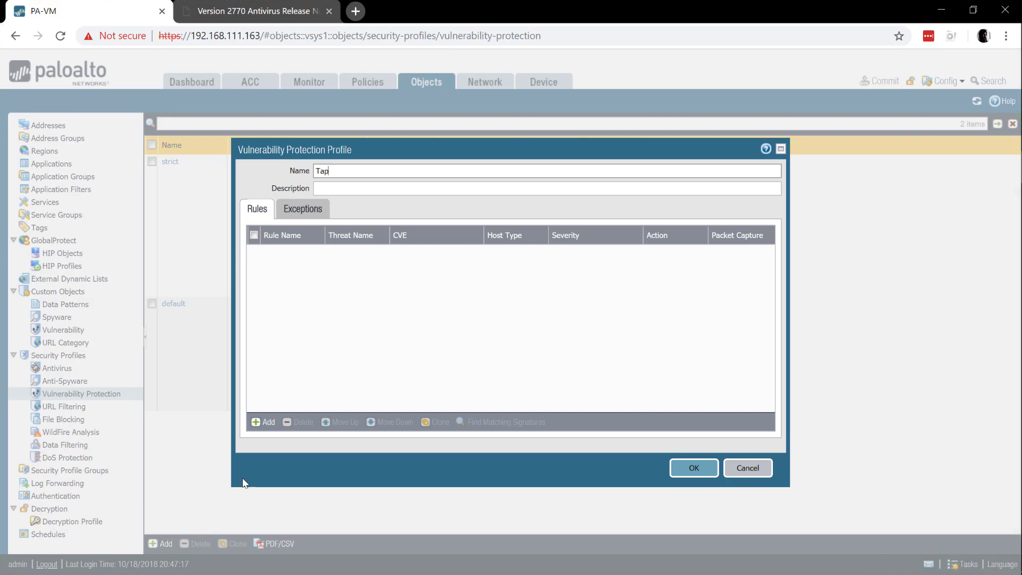
{"action": "left_click", "coordinate": [274, 422]}
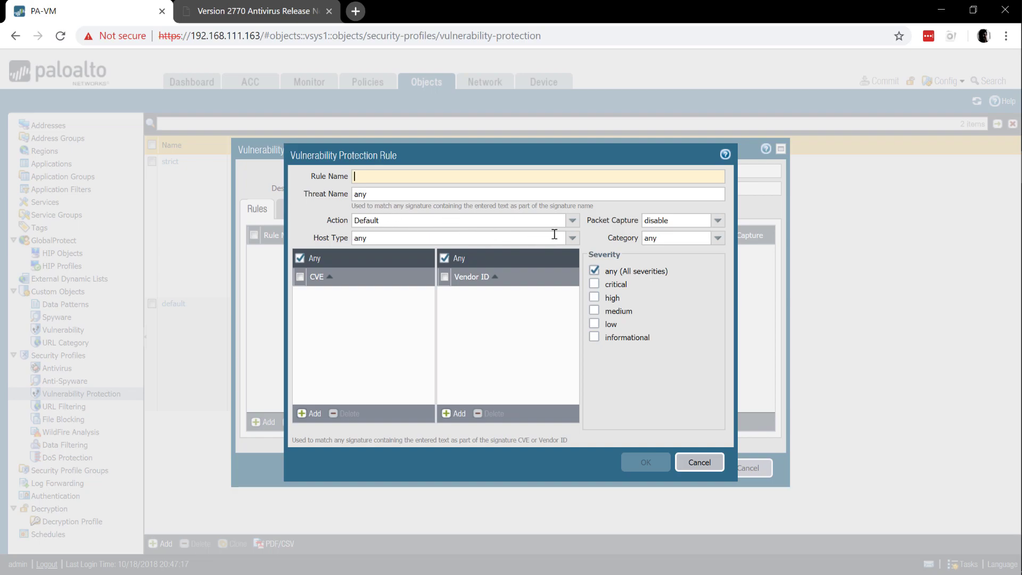
- Try the Block IP action for the rule and look at its duration and host type options
{"action": "left_click", "coordinate": [574, 222]}
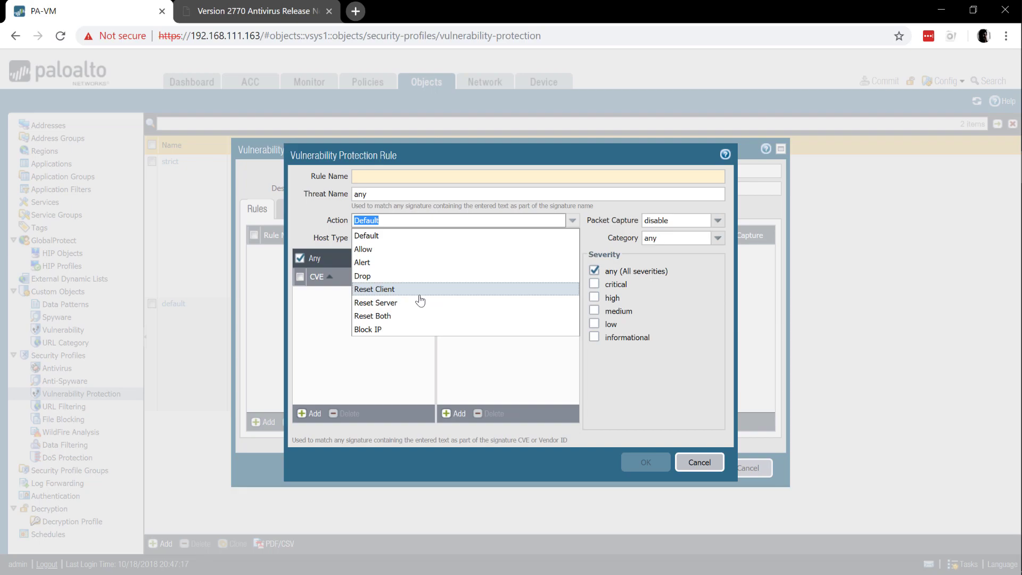
{"action": "left_click", "coordinate": [447, 330]}
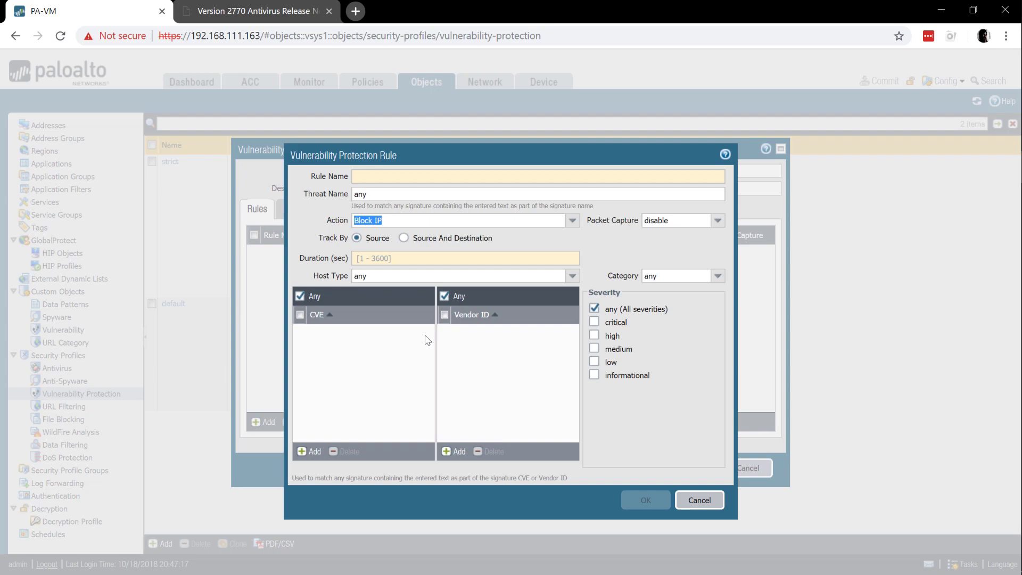
{"action": "left_click", "coordinate": [442, 258]}
{"action": "left_click", "coordinate": [568, 275]}
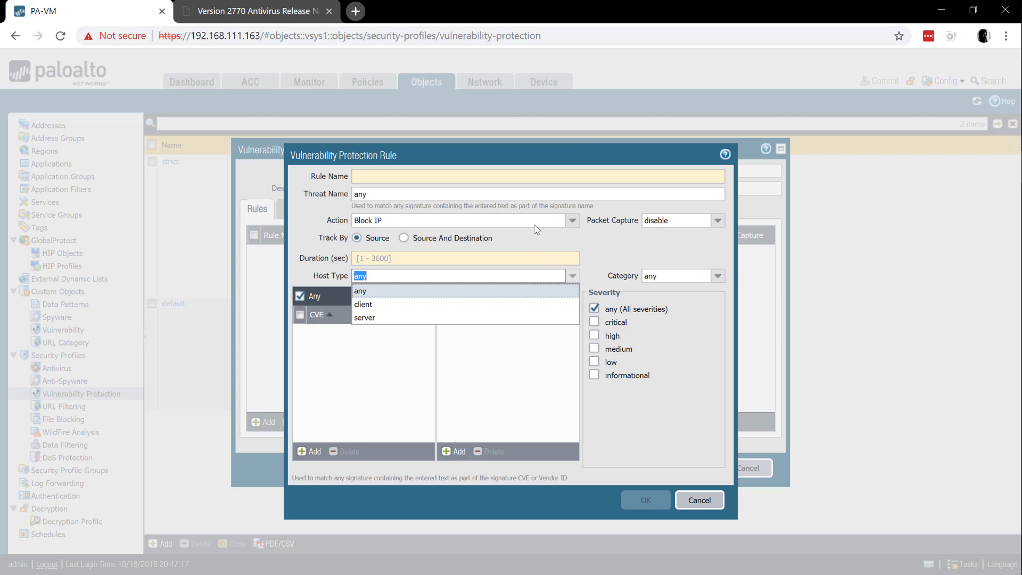
- Name the vulnerability protection rule Tap
{"action": "left_click", "coordinate": [536, 181]}
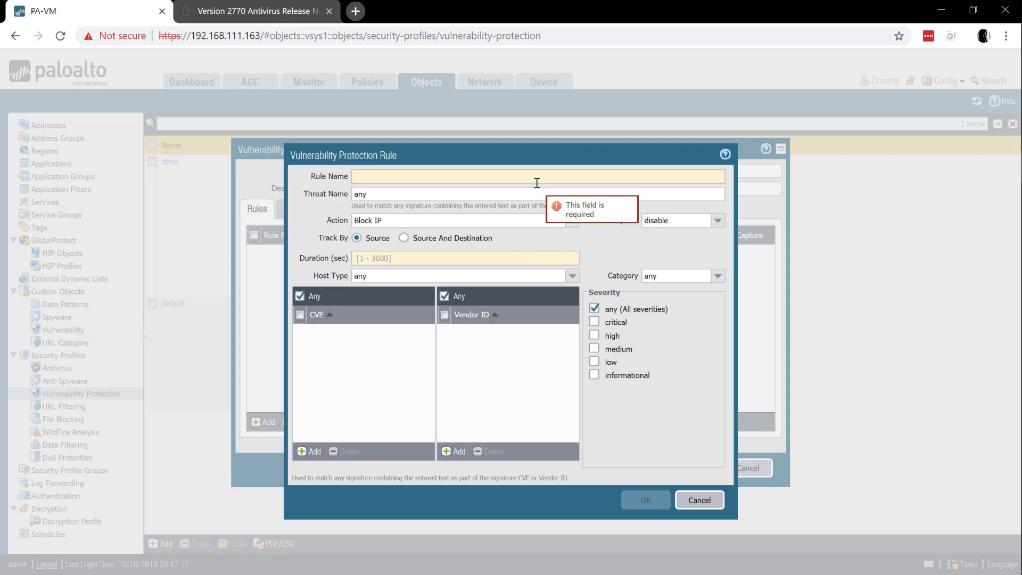
{"action": "type", "text": "Tap"}
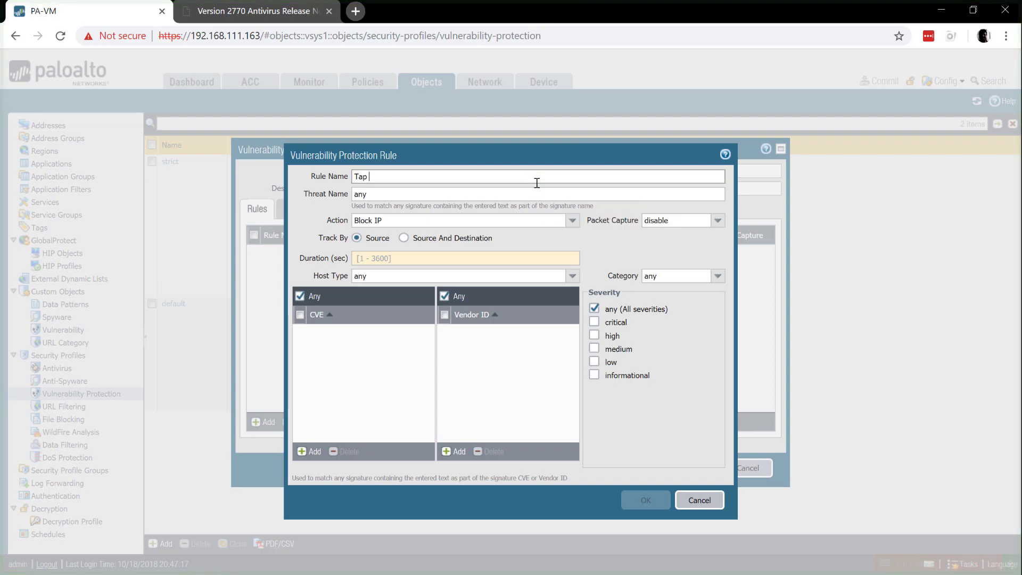
{"action": "type", "text": " -"}
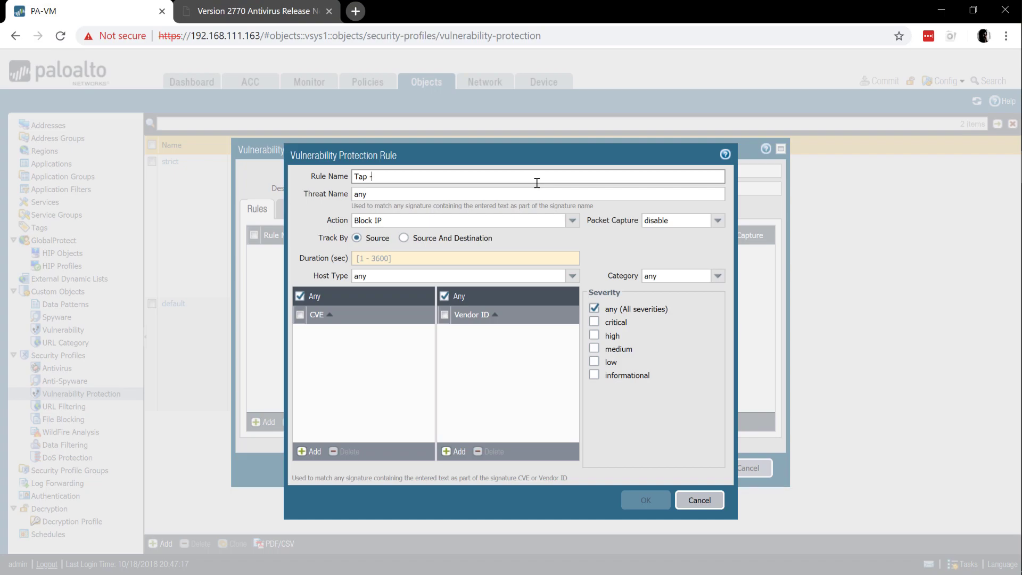
{"action": "type", "text": "Lert"}
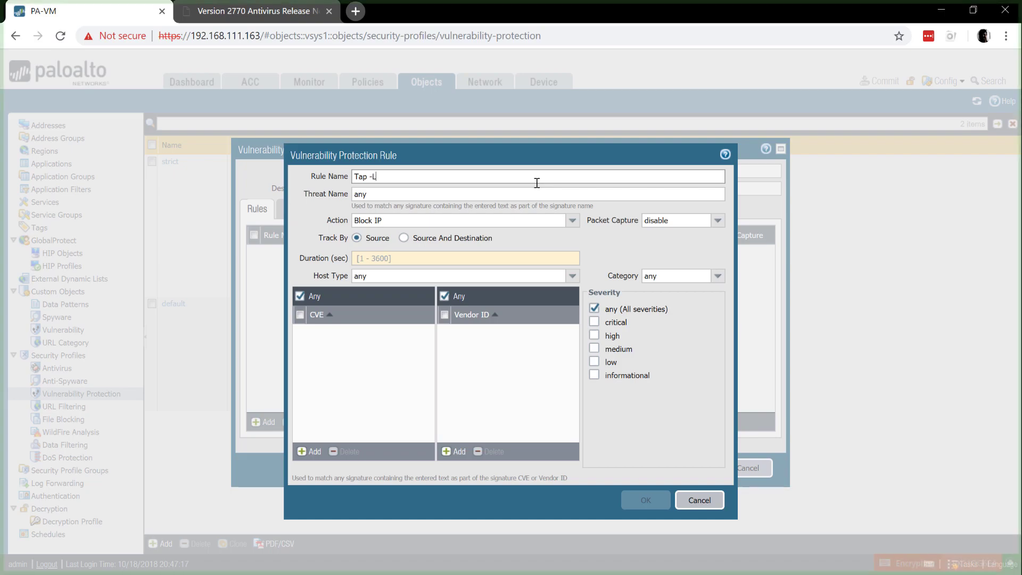
{"action": "key", "text": "BackSpace"}
{"action": "key", "text": "BackSpace"}
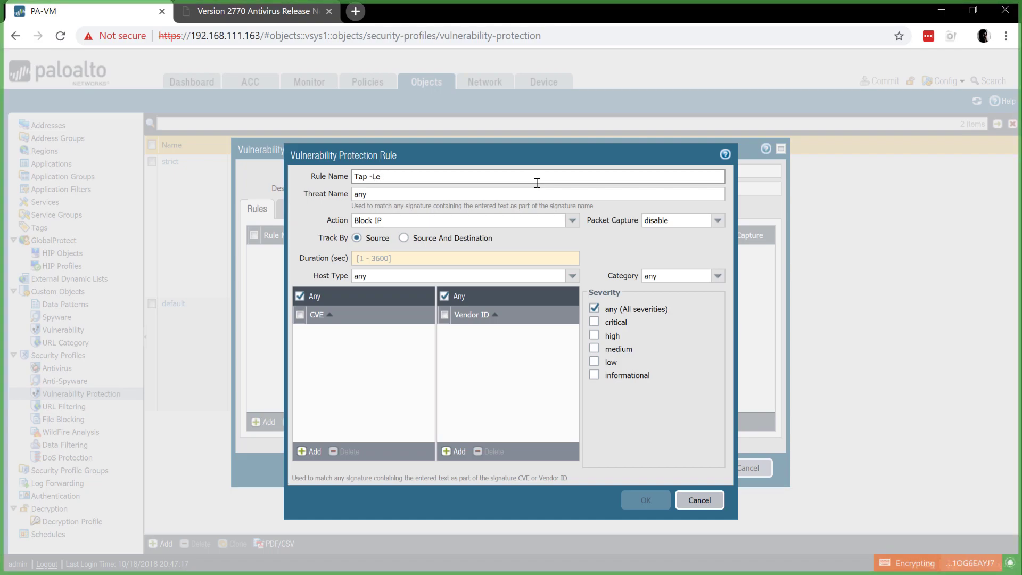
{"action": "type", "text": "ts"}
{"action": "key", "text": "BackSpace"}
{"action": "key", "text": "BackSpace"}
{"action": "key", "text": "BackSpace"}
{"action": "key", "text": "BackSpace"}
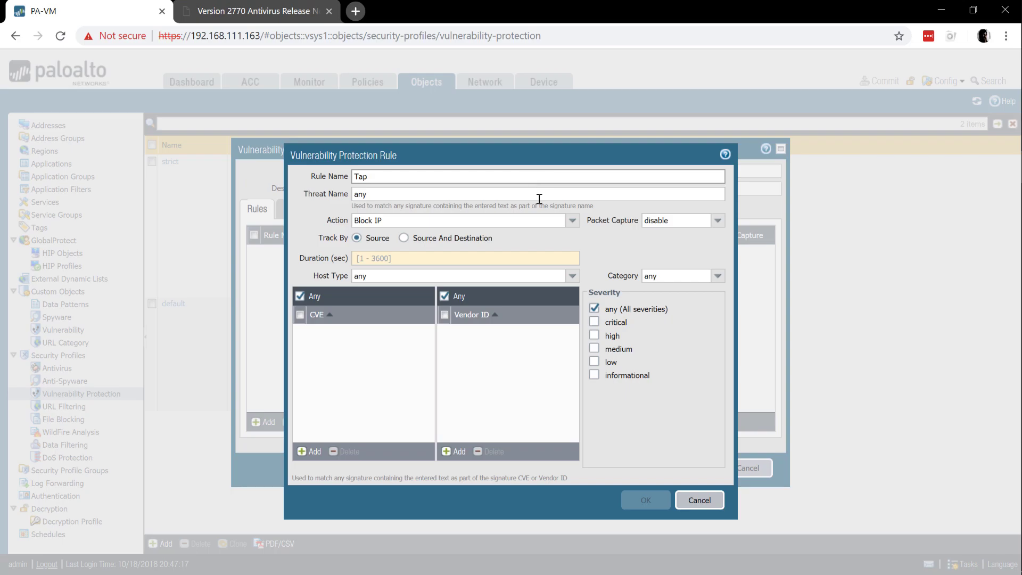
- Configure the Tap rule with the Alert action, only critical and high severities, and single-packet capture
{"action": "left_click", "coordinate": [572, 220]}
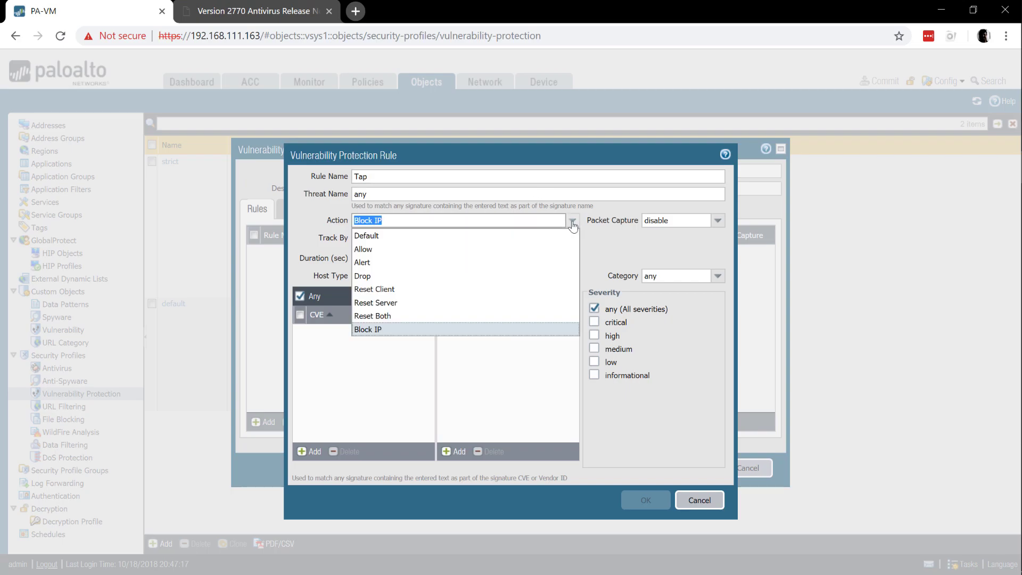
{"action": "left_click", "coordinate": [521, 262]}
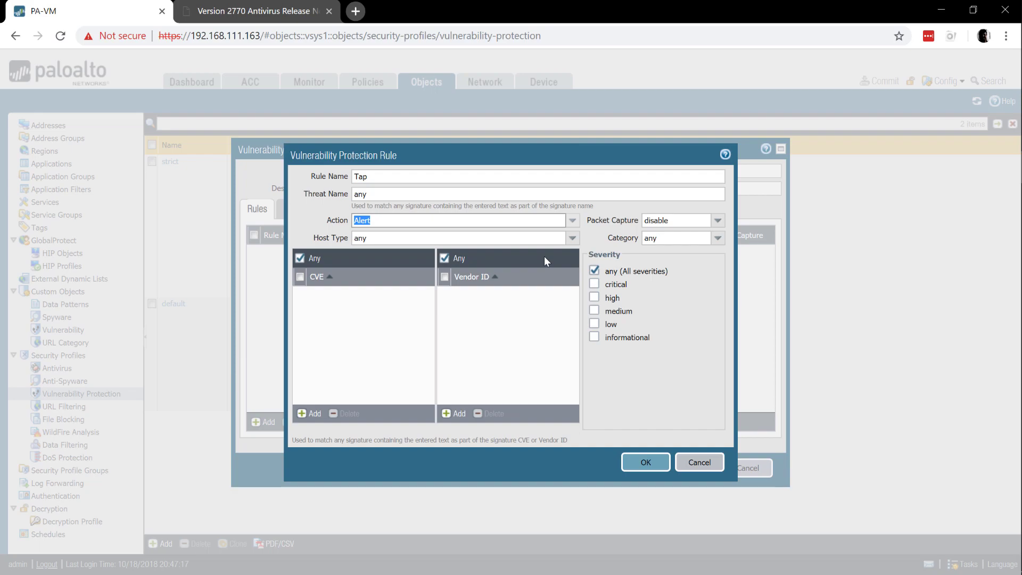
{"action": "left_click", "coordinate": [594, 271]}
{"action": "left_click", "coordinate": [594, 283]}
{"action": "left_click", "coordinate": [593, 298]}
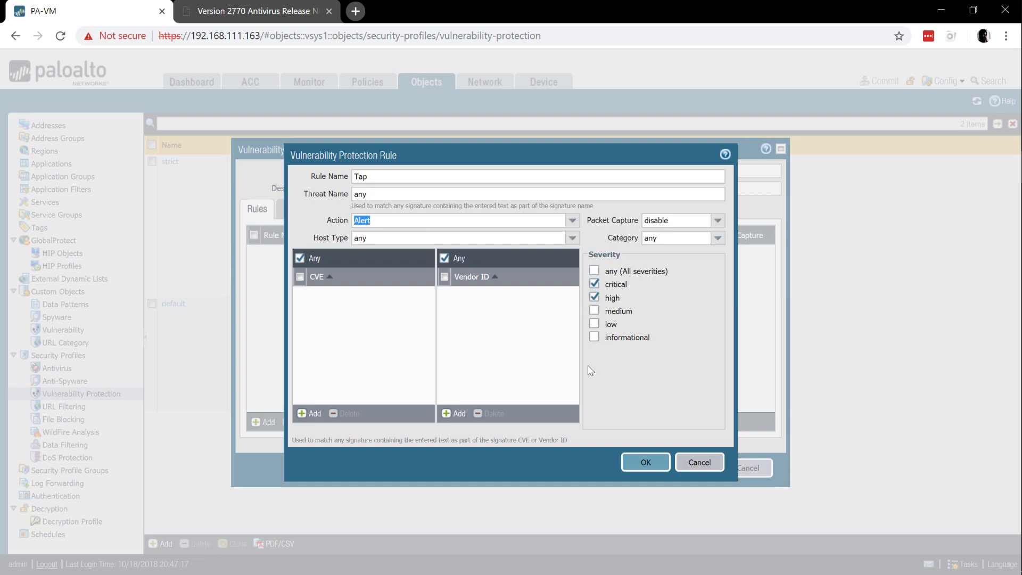
{"action": "left_click", "coordinate": [713, 224]}
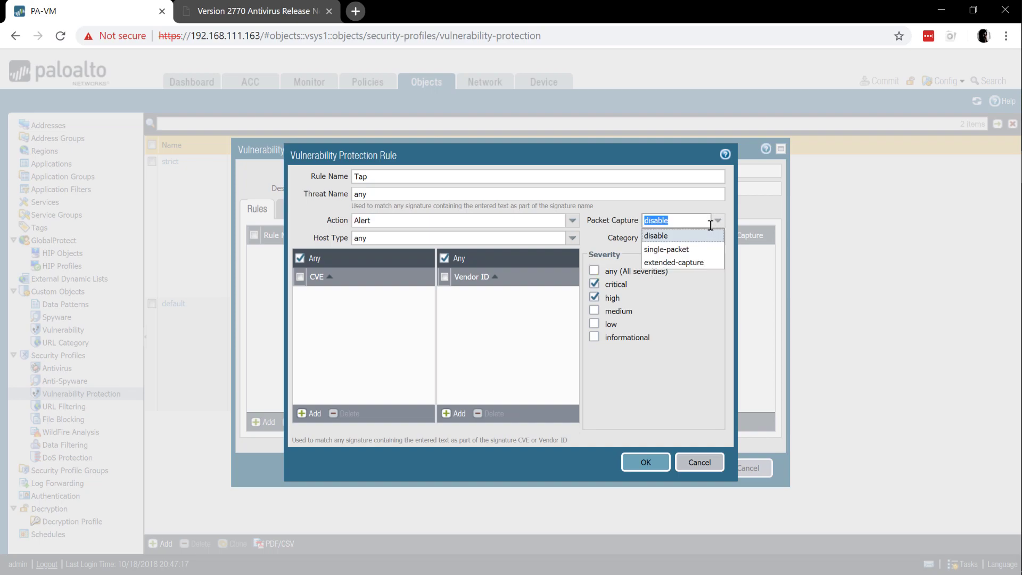
{"action": "left_click", "coordinate": [704, 252]}
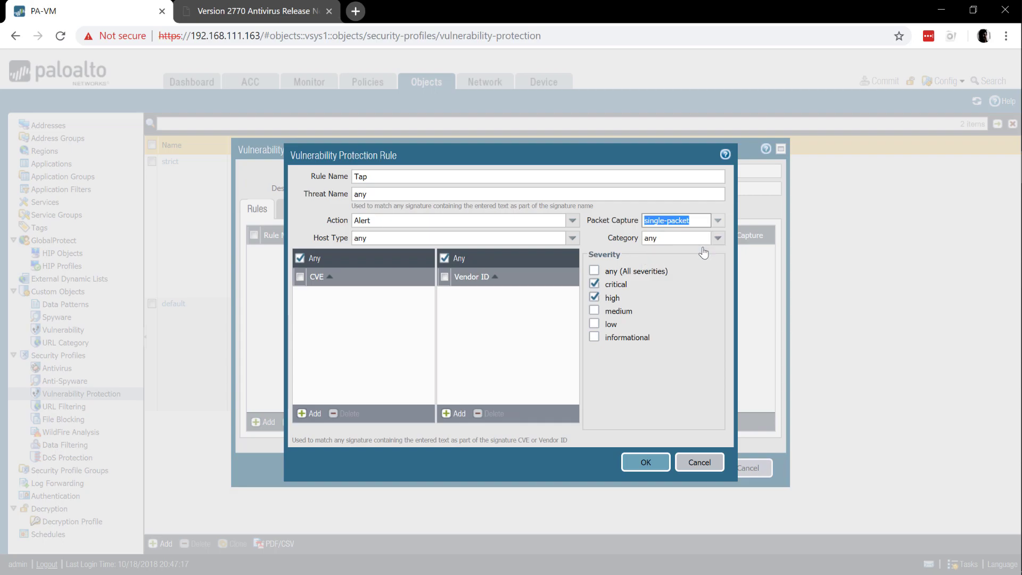
- Accept the Tap rule, review all threat signatures in the profile's exceptions, and save the Vulnerability Protection profile
{"action": "left_click", "coordinate": [644, 463]}
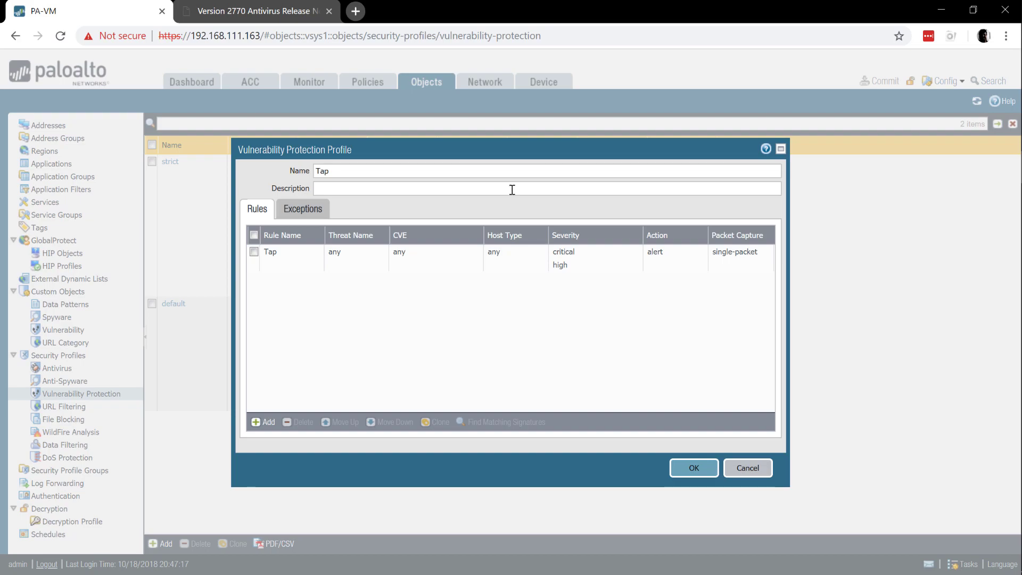
{"action": "left_click", "coordinate": [307, 211]}
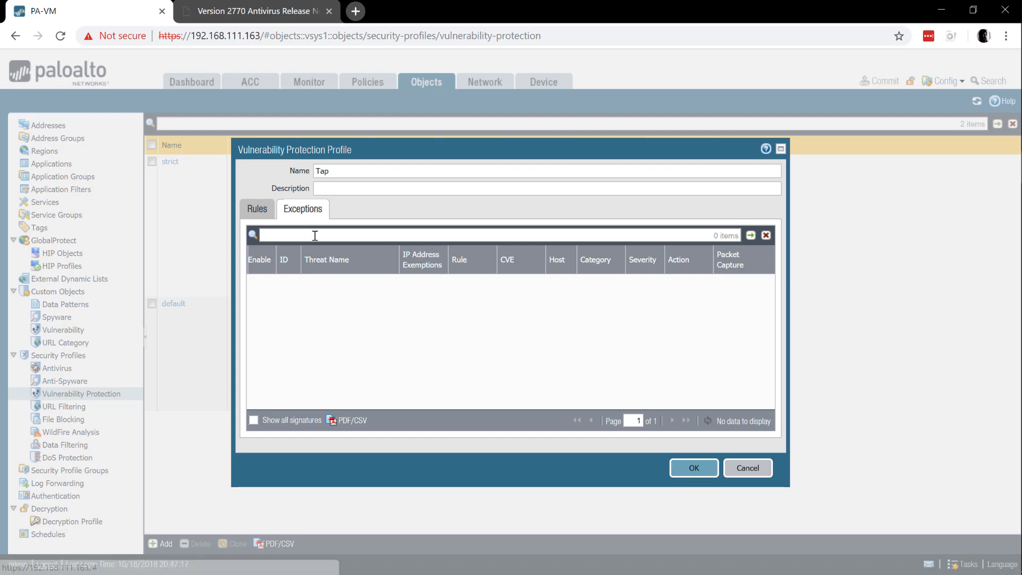
{"action": "left_click", "coordinate": [254, 420]}
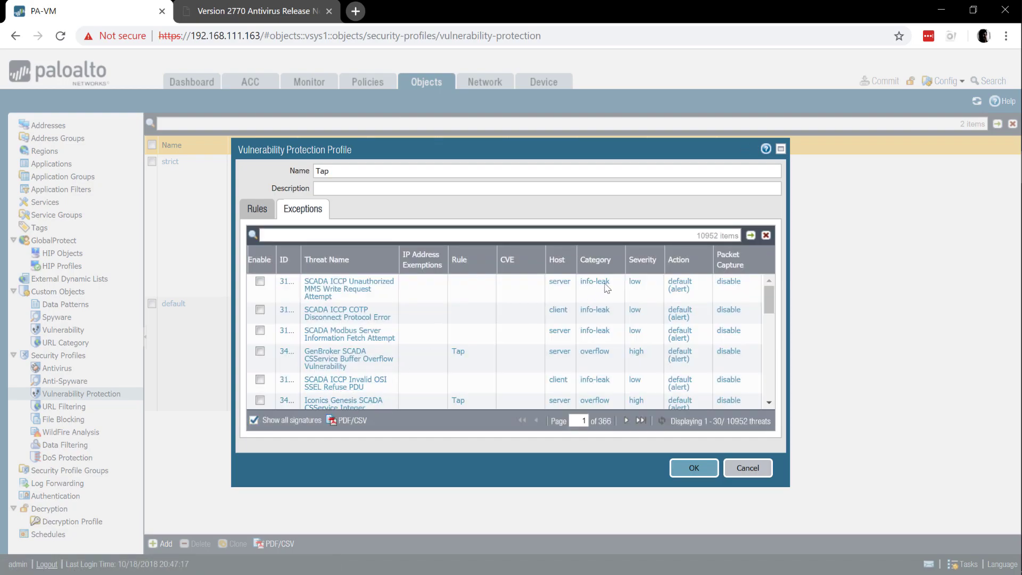
{"action": "scroll", "coordinate": [594, 293], "scroll_direction": "down", "scroll_amount": 2}
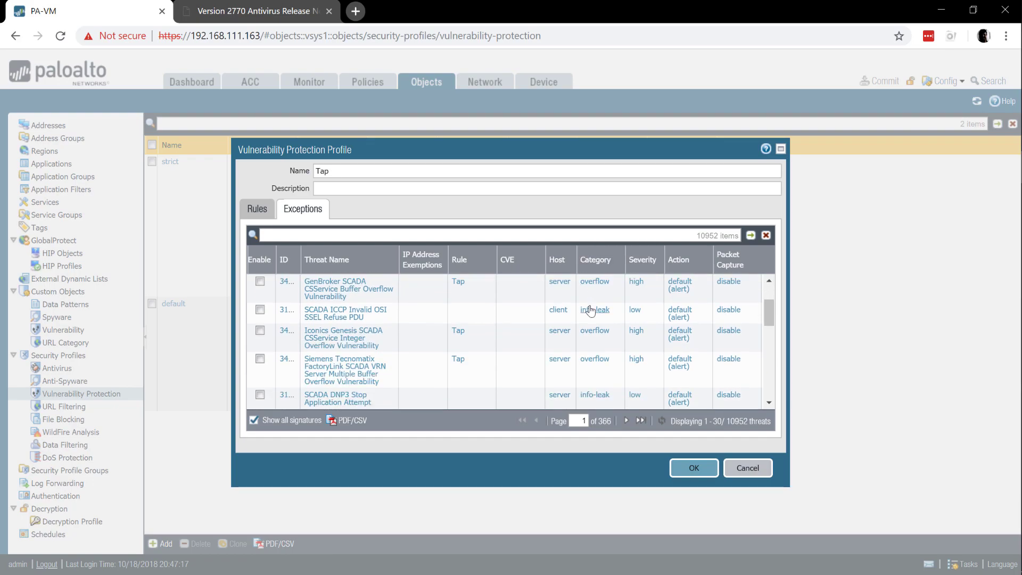
{"action": "scroll", "coordinate": [668, 354], "scroll_direction": "down", "scroll_amount": 5}
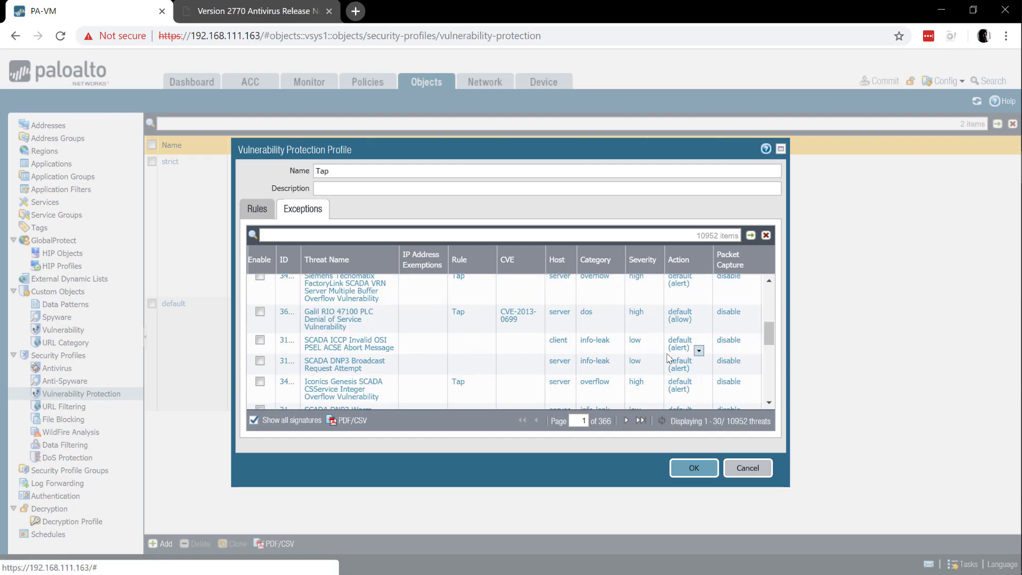
{"action": "scroll", "coordinate": [669, 359], "scroll_direction": "down", "scroll_amount": 5}
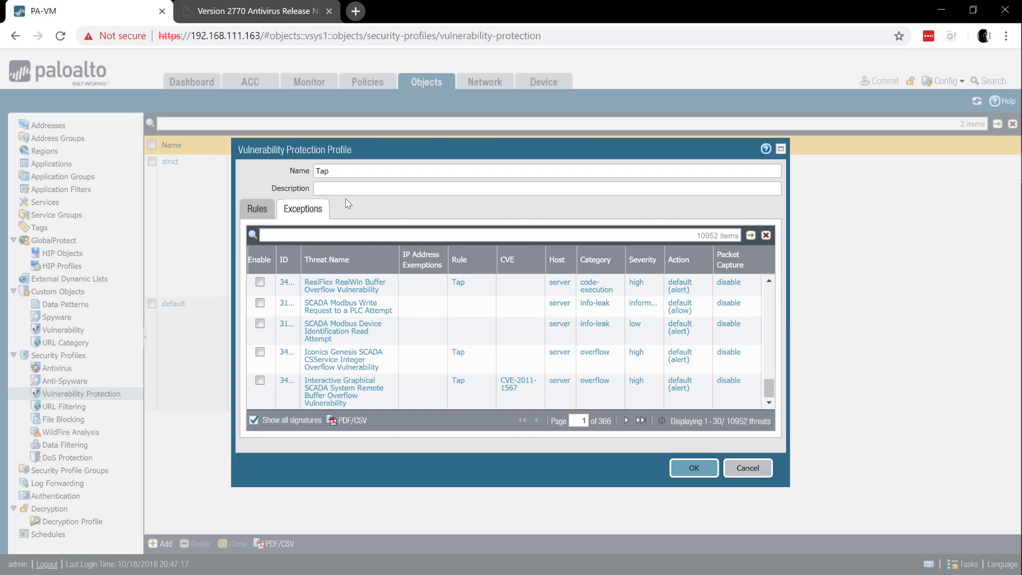
{"action": "left_click", "coordinate": [264, 207]}
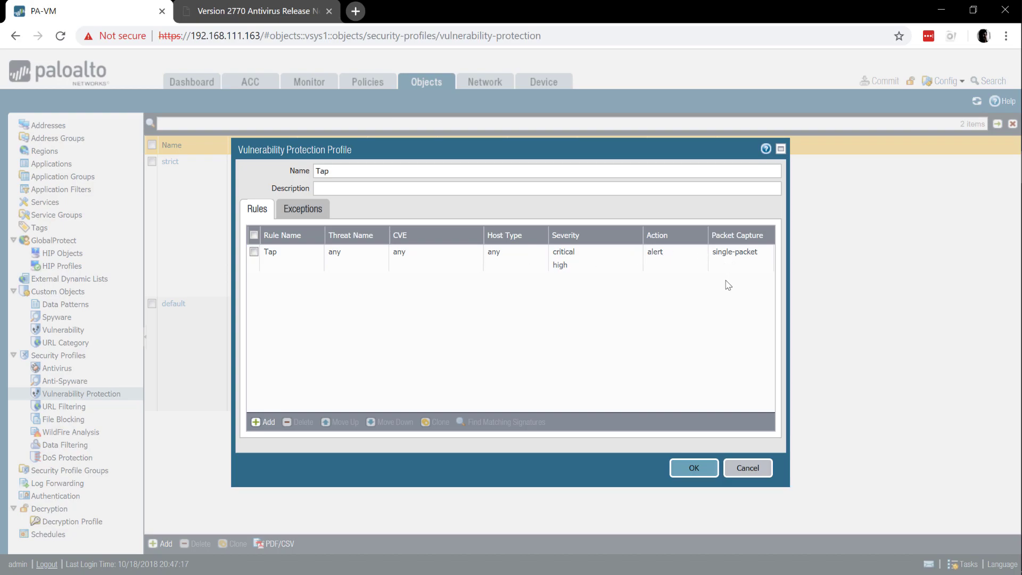
{"action": "left_click", "coordinate": [694, 469]}
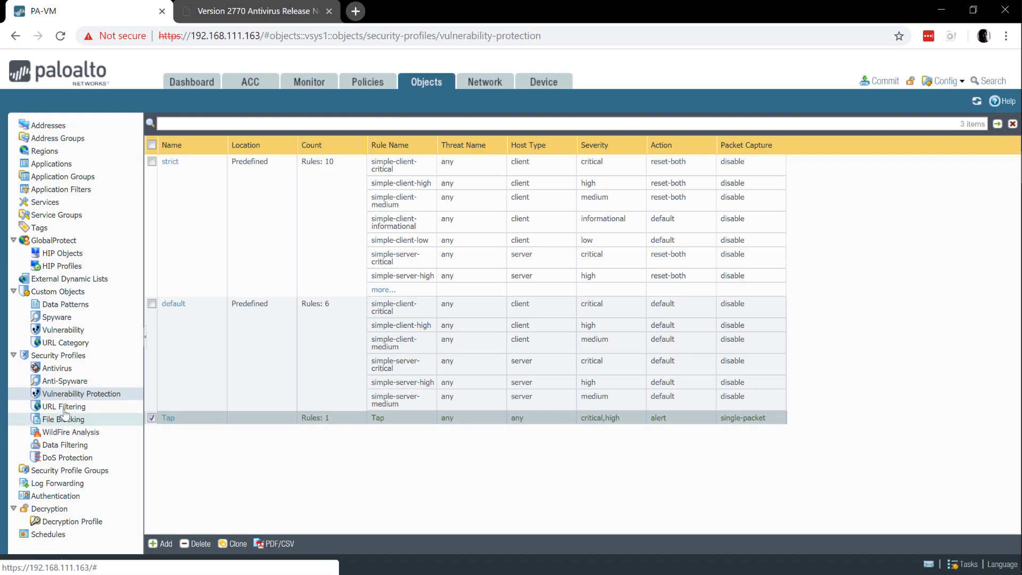
- Start a new Anti-Spyware security profile and add a rule to it
{"action": "left_click", "coordinate": [68, 381]}
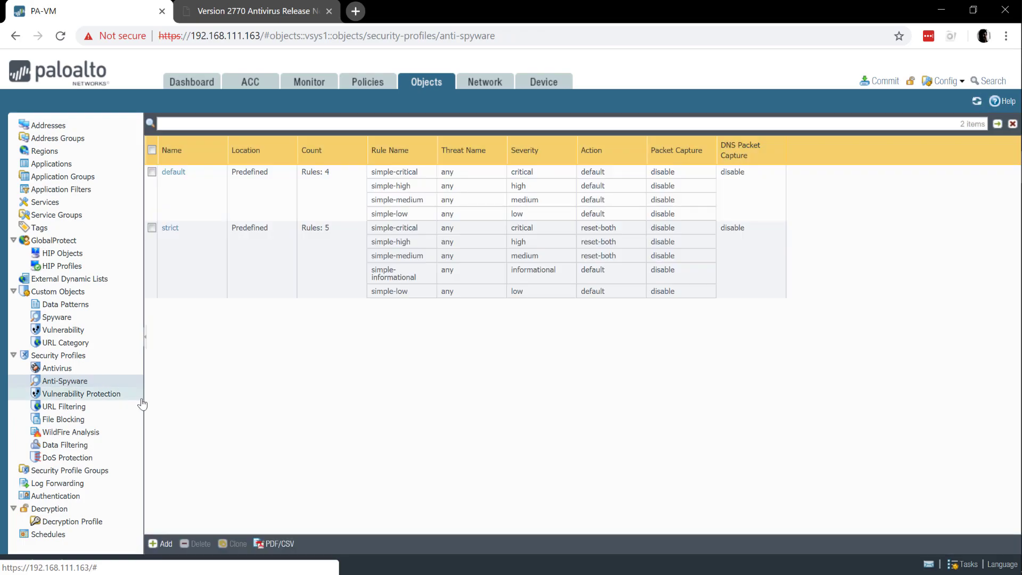
{"action": "left_click", "coordinate": [166, 543]}
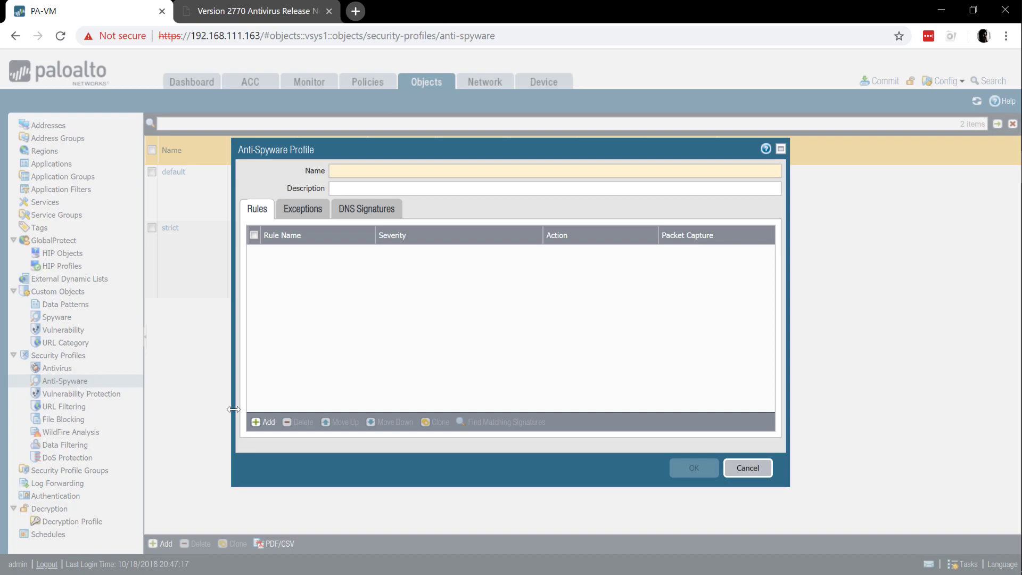
{"action": "left_click", "coordinate": [263, 422]}
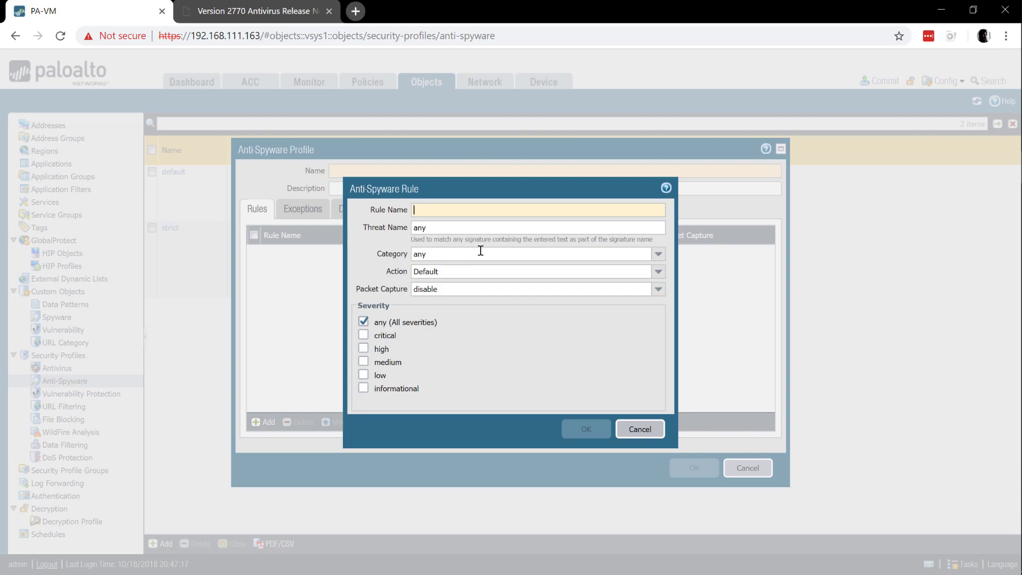
- Set the anti-spyware rule's action to Alert and limit its severities to critical and high
{"action": "left_click", "coordinate": [498, 275]}
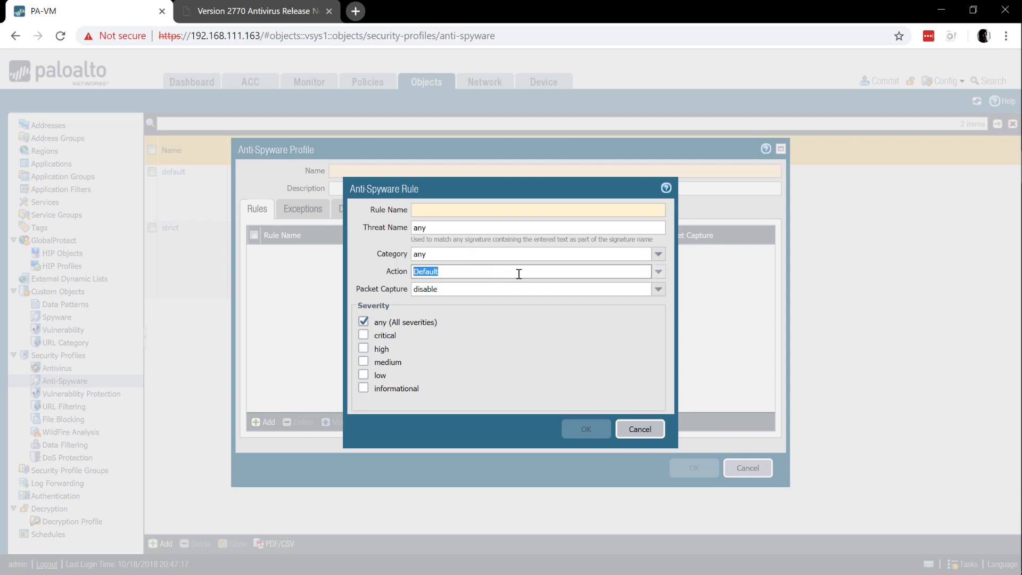
{"action": "left_click", "coordinate": [655, 273]}
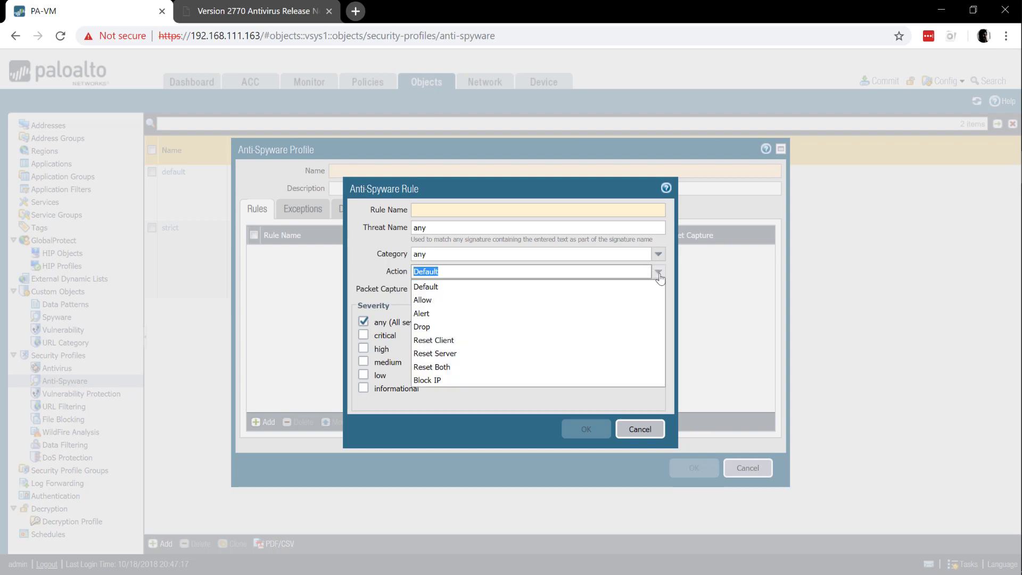
{"action": "left_click", "coordinate": [580, 327]}
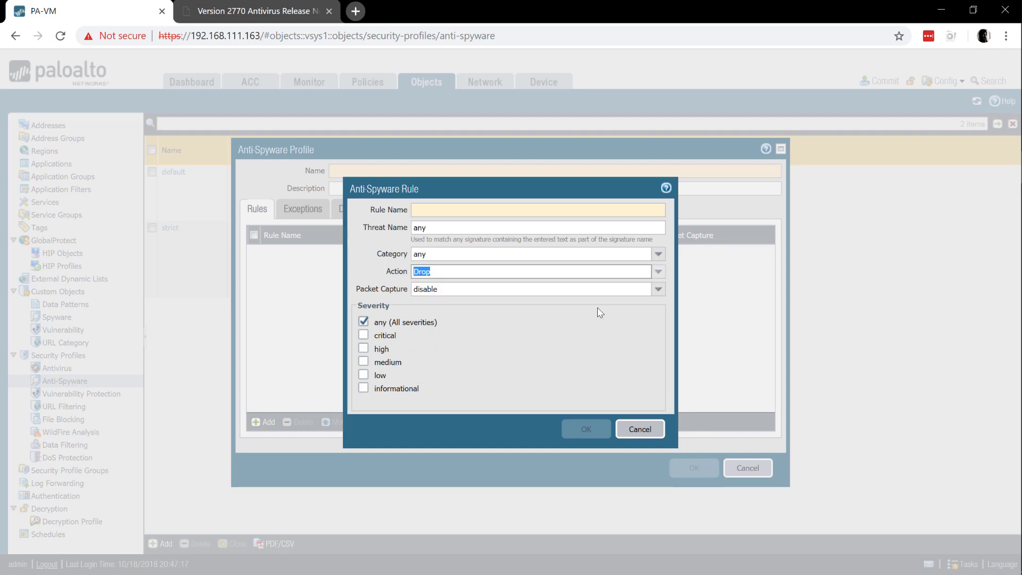
{"action": "left_click", "coordinate": [657, 274]}
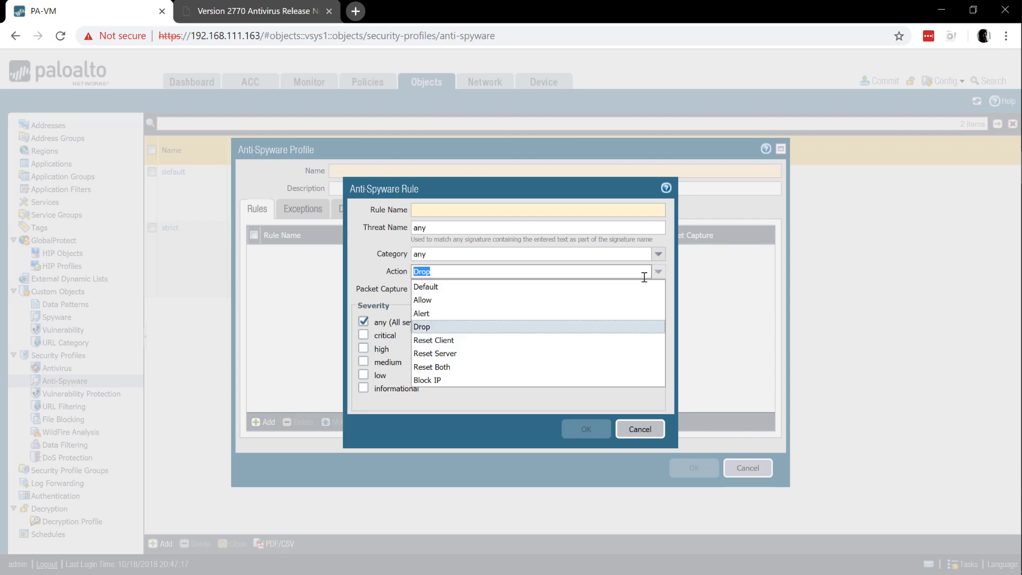
{"action": "left_click", "coordinate": [608, 316]}
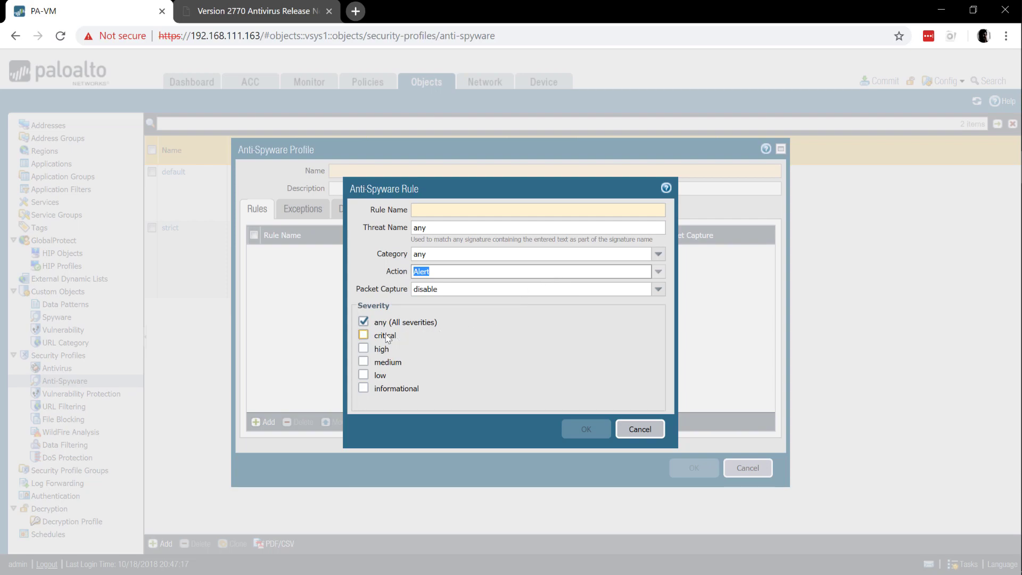
{"action": "left_click", "coordinate": [363, 322]}
{"action": "left_click", "coordinate": [364, 334]}
{"action": "left_click", "coordinate": [364, 349]}
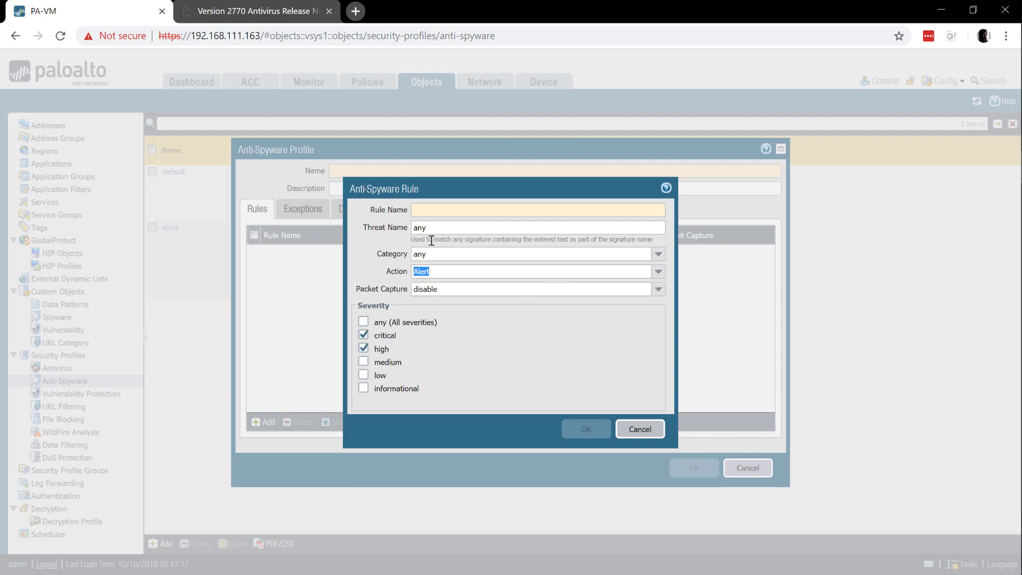
- Name the anti-spyware rule Tap-Alert and accept it
{"action": "left_click", "coordinate": [455, 210]}
{"action": "type", "text": "Tap"}
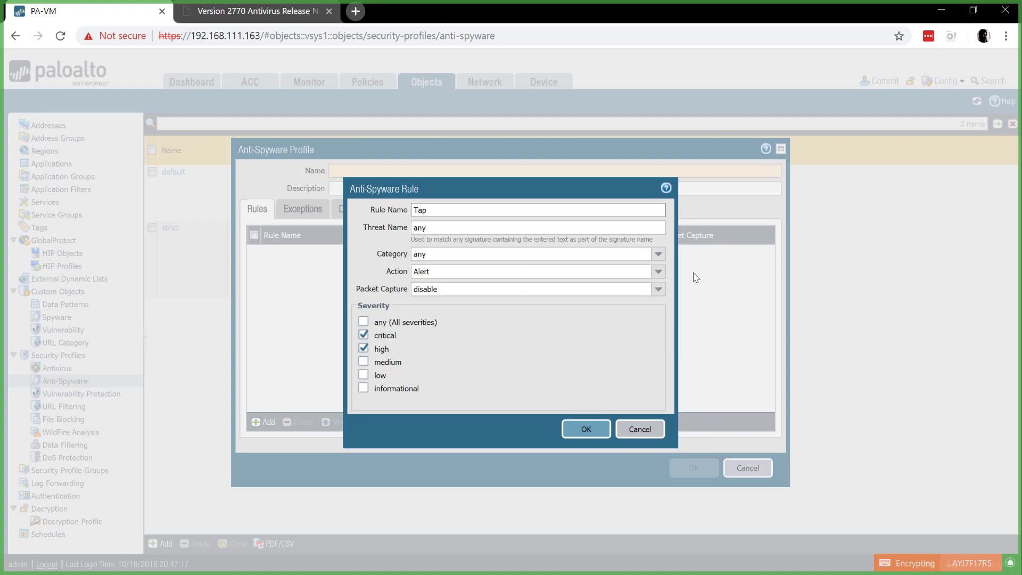
{"action": "type", "text": "-Alert"}
{"action": "left_click", "coordinate": [586, 437]}
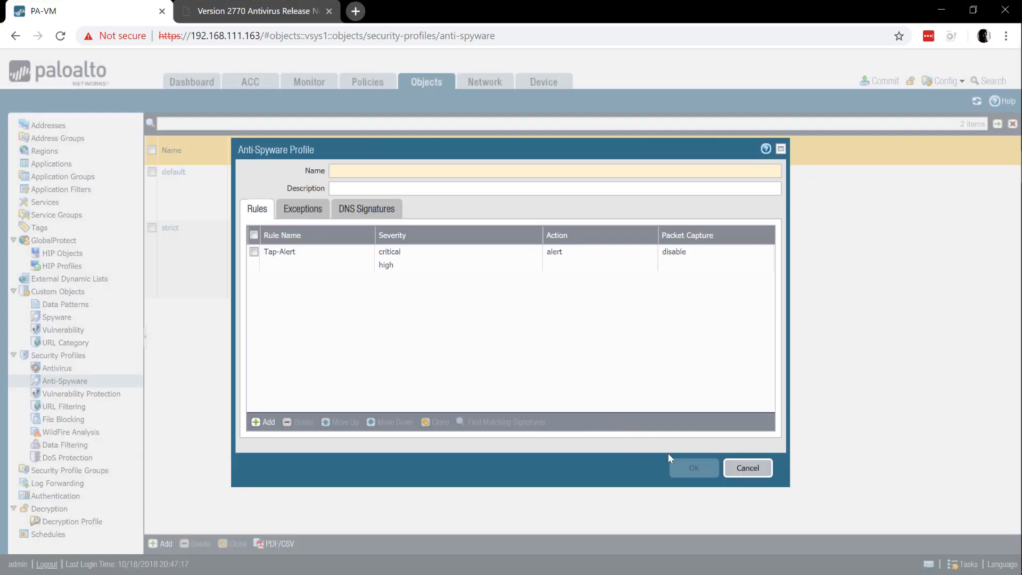
- Name the Anti-Spyware profile Tap-Alert, check its DNS signature settings, and save the profile
{"action": "left_click", "coordinate": [506, 173]}
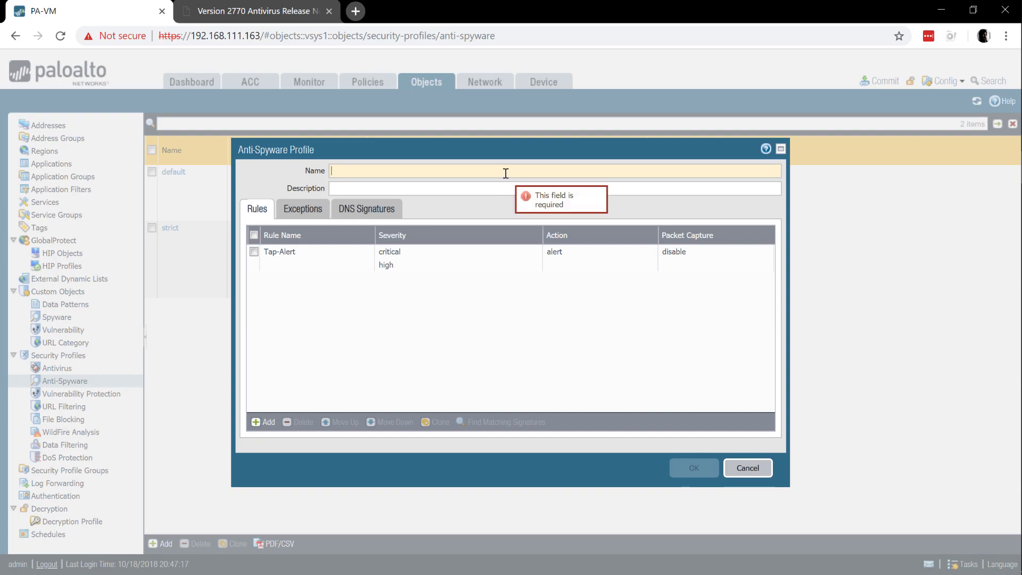
{"action": "type", "text": "Tap"}
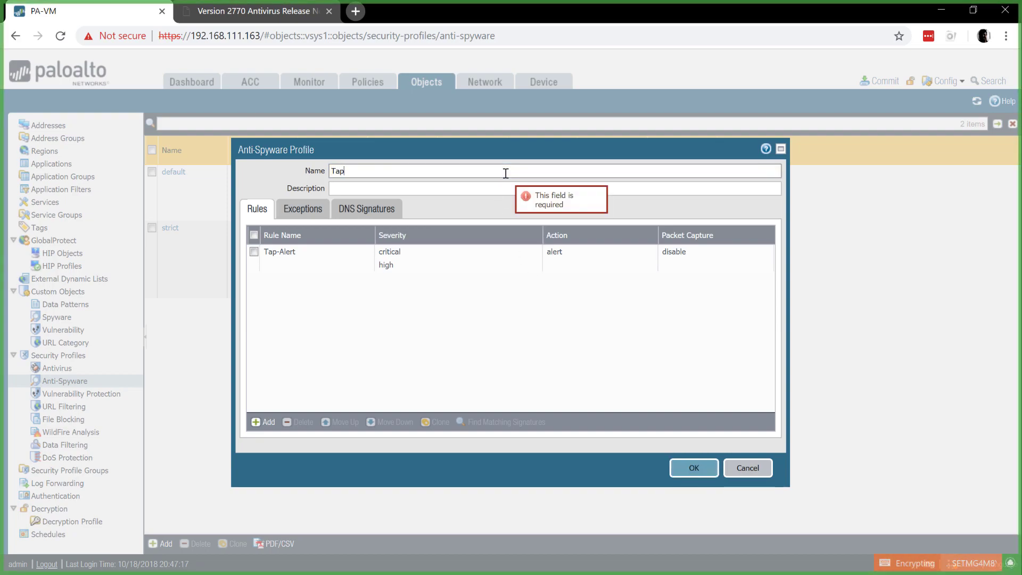
{"action": "type", "text": "-"}
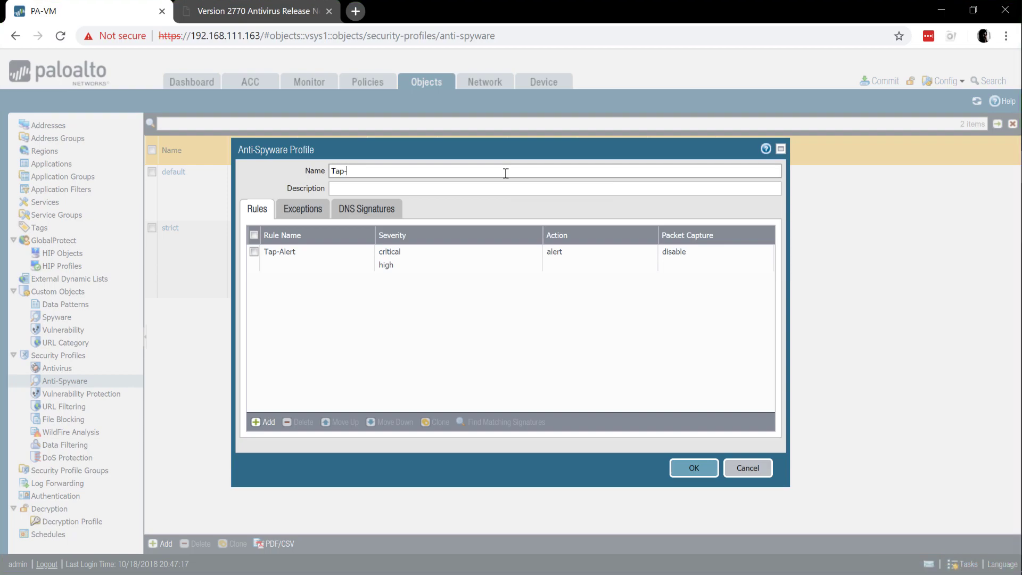
{"action": "type", "text": "Alert"}
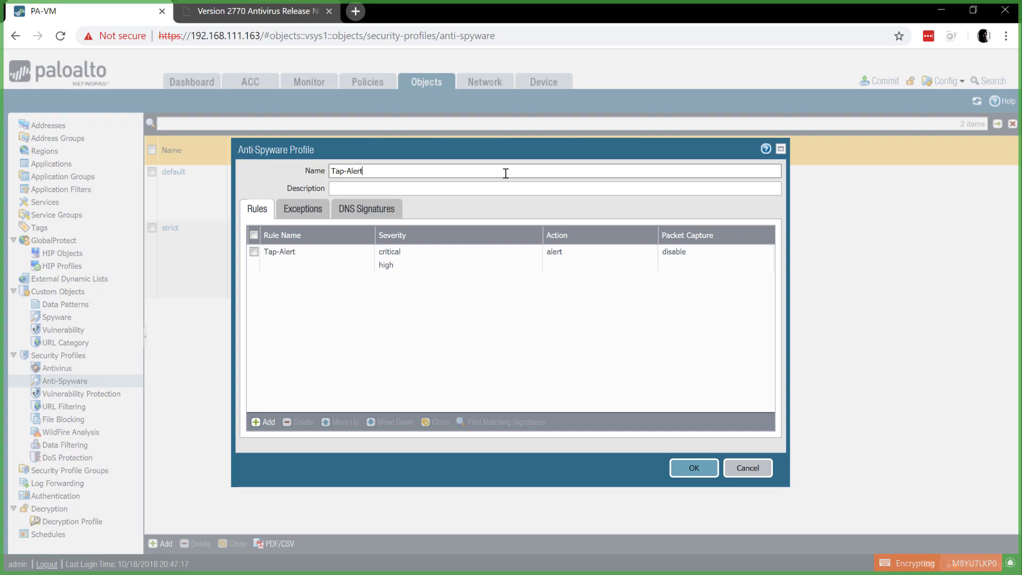
{"action": "left_click", "coordinate": [393, 216]}
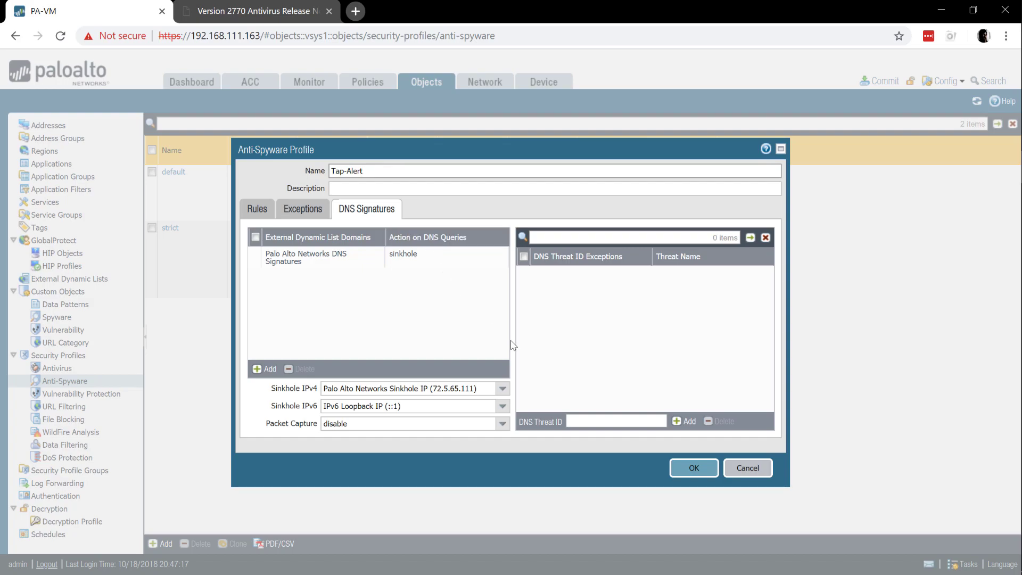
{"action": "left_click", "coordinate": [691, 470]}
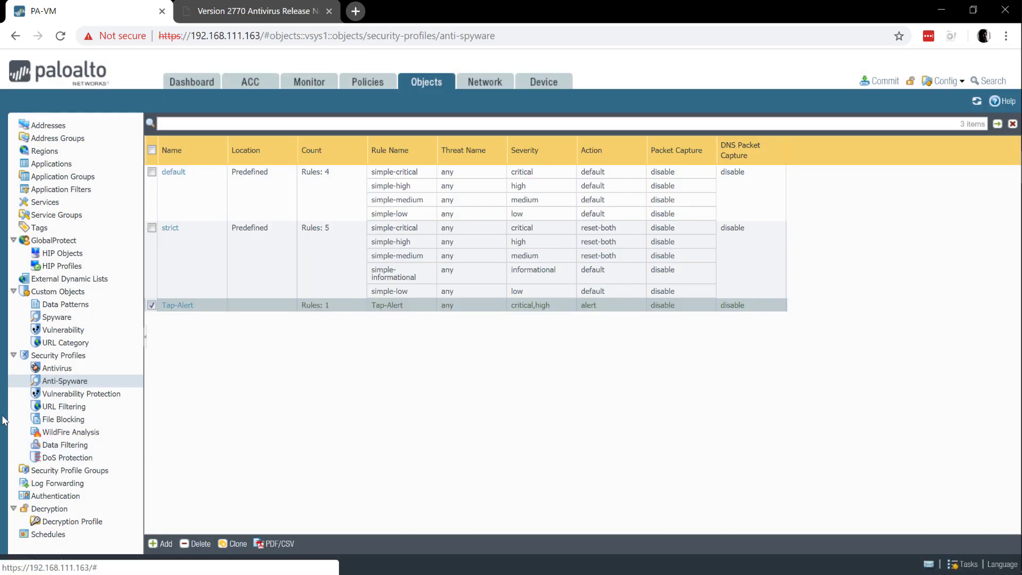
- Check the existing antivirus profiles and assign the default antivirus profile to the Tap security policy rule
{"action": "left_click", "coordinate": [51, 368]}
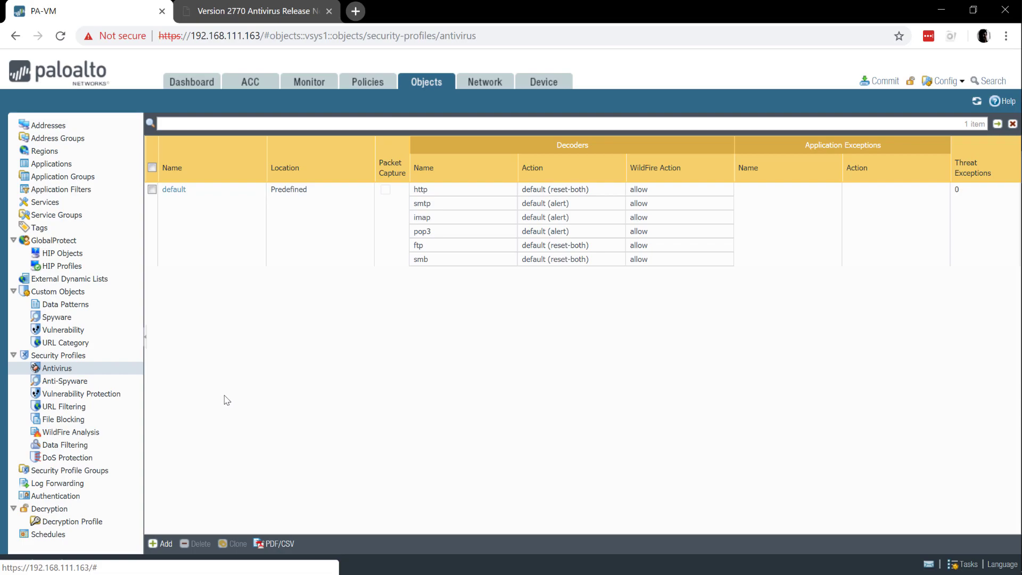
{"action": "left_click", "coordinate": [360, 85]}
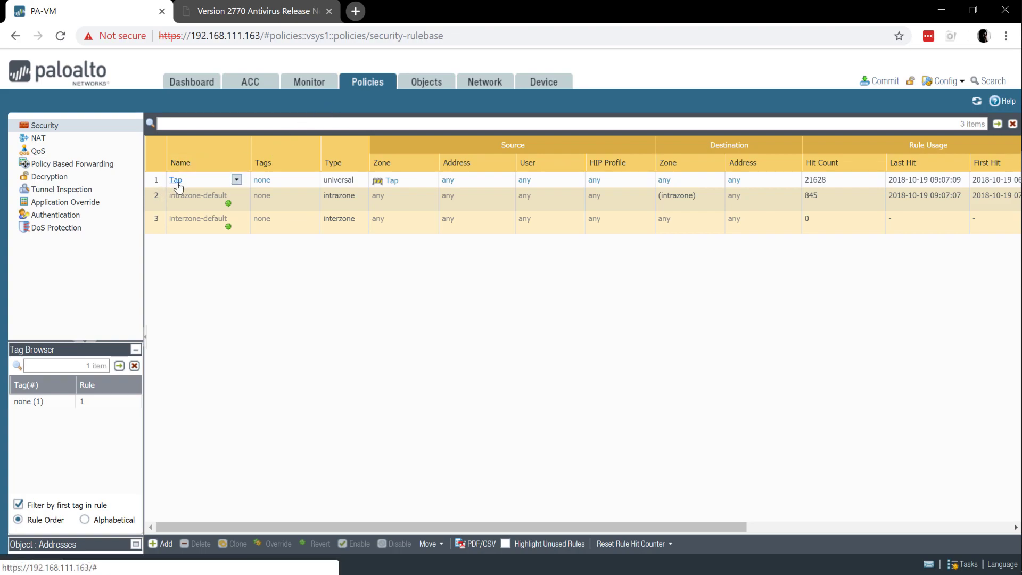
{"action": "left_click", "coordinate": [175, 181]}
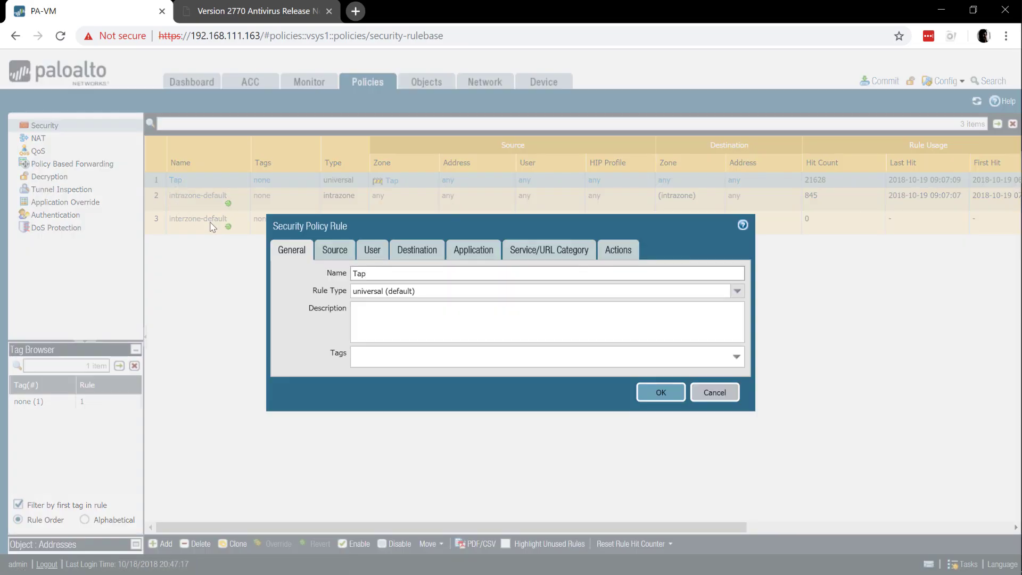
{"action": "left_click", "coordinate": [615, 254]}
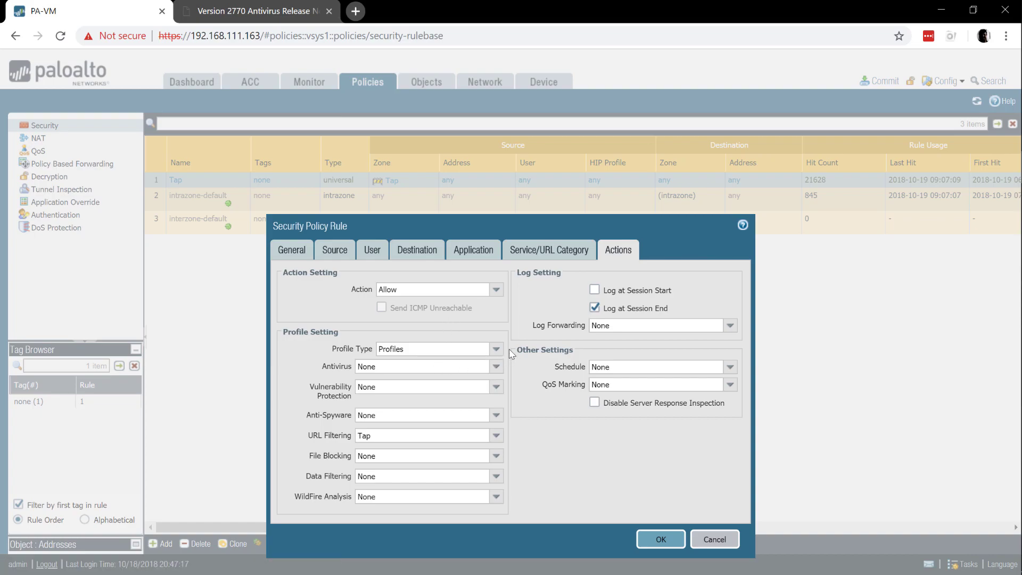
{"action": "left_click", "coordinate": [498, 374]}
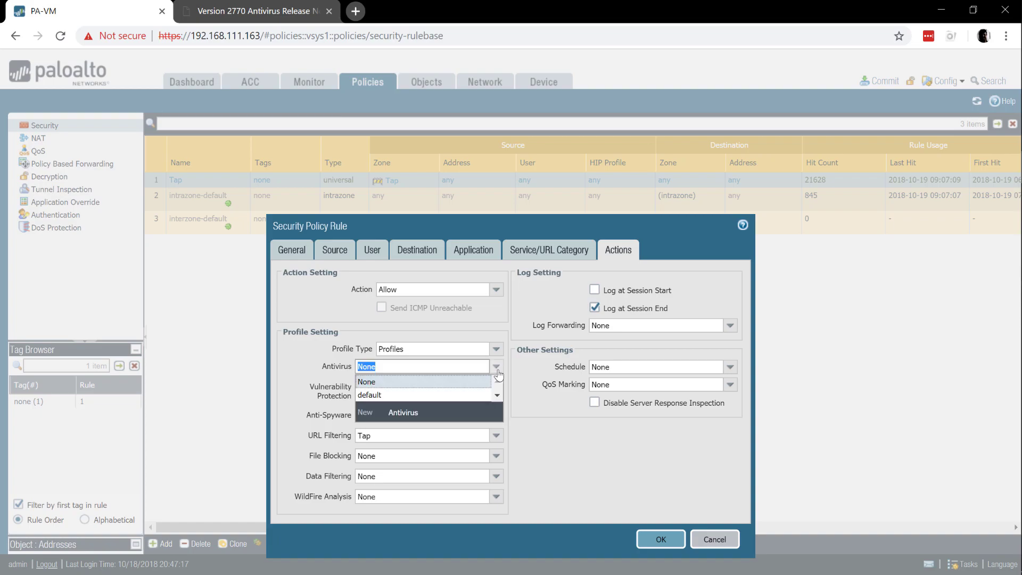
{"action": "left_click", "coordinate": [466, 396]}
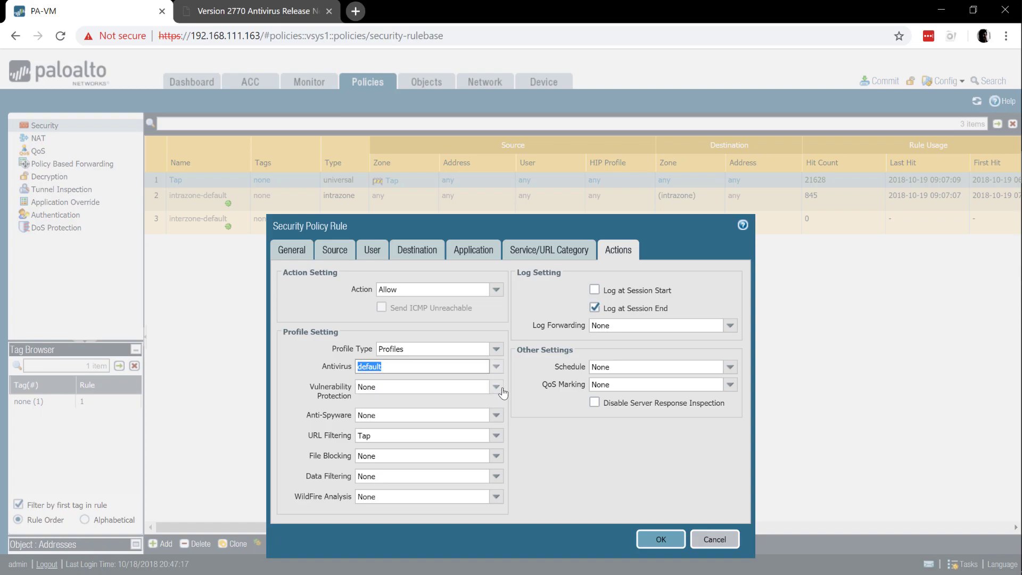
- Assign the Tap vulnerability protection and Tap-Alert anti-spyware profiles to the Tap security policy rule and save it
{"action": "left_click", "coordinate": [503, 392]}
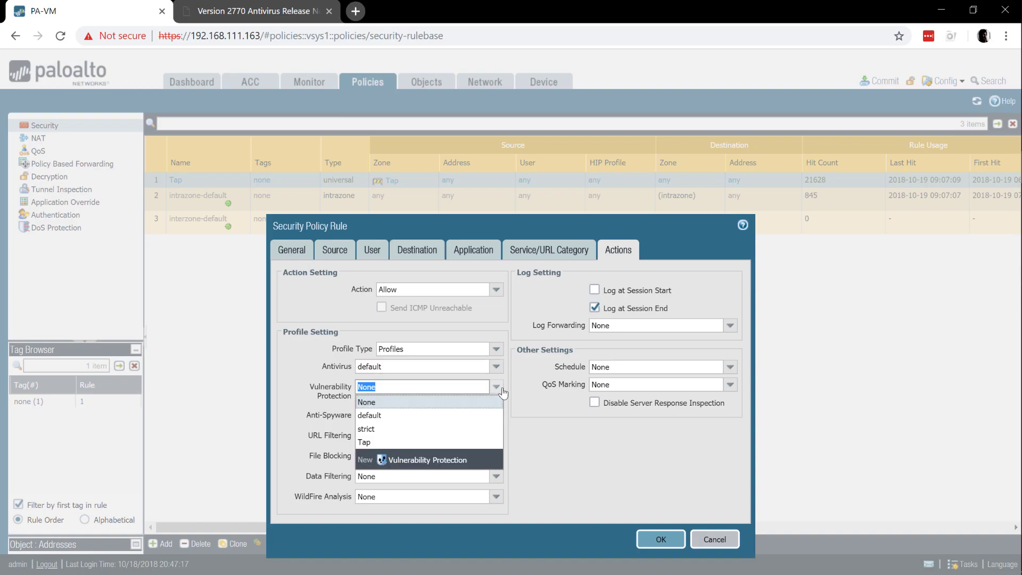
{"action": "left_click", "coordinate": [427, 443]}
{"action": "left_click", "coordinate": [459, 413]}
{"action": "left_click", "coordinate": [496, 421]}
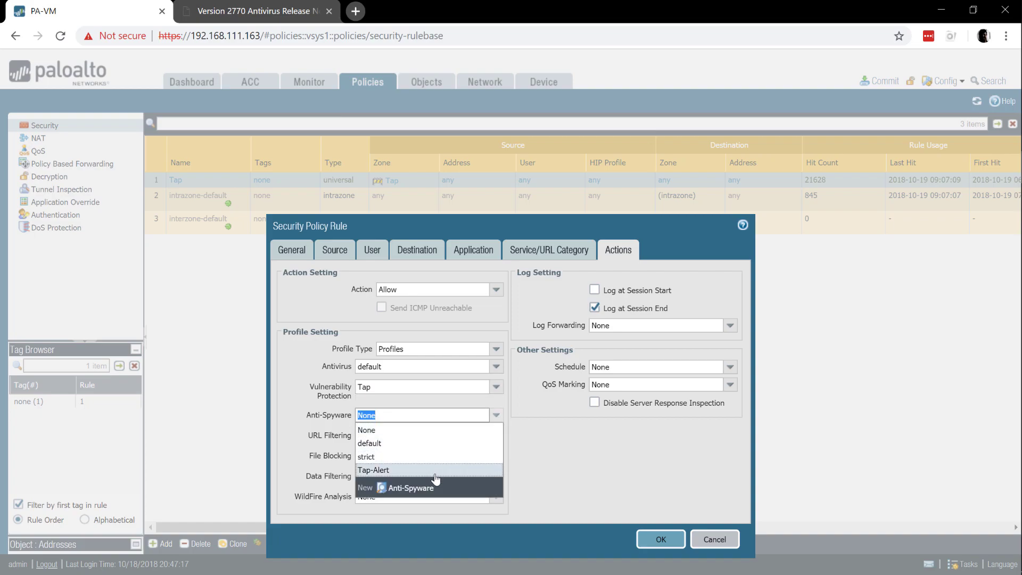
{"action": "left_click", "coordinate": [435, 473]}
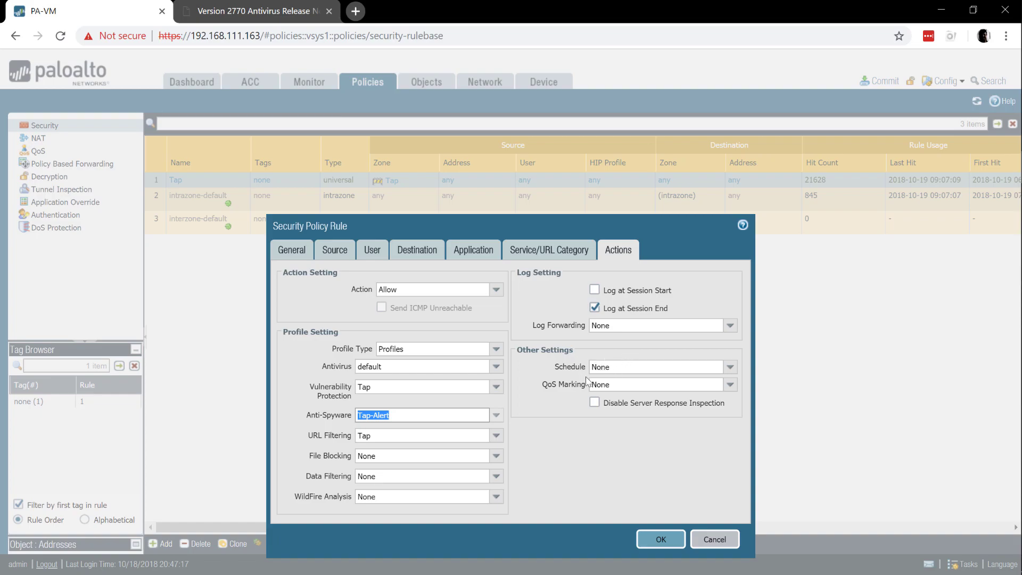
{"action": "left_click", "coordinate": [653, 539]}
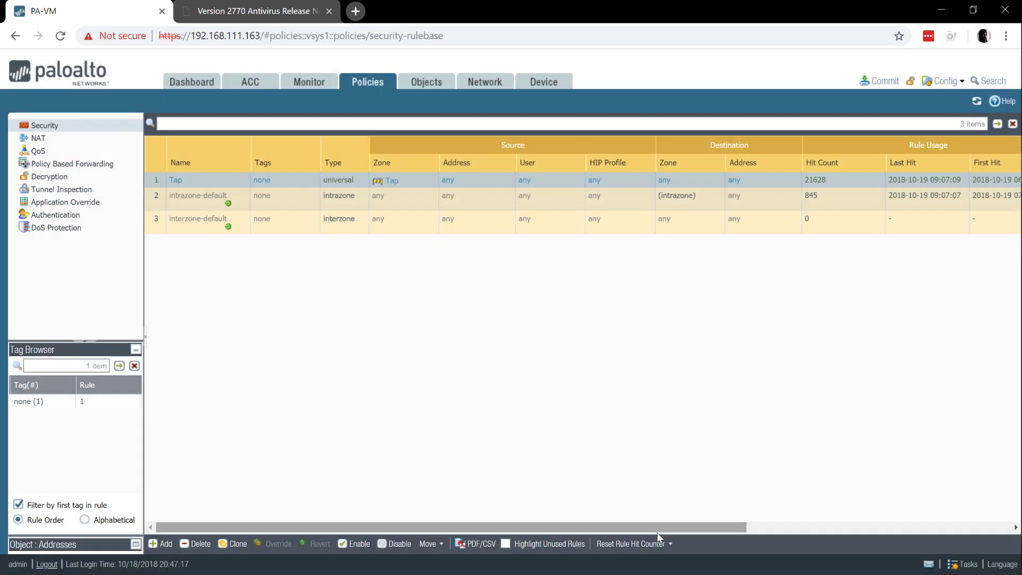
- Commit all pending policy and object changes to the firewall's running configuration and dismiss the commit status
{"action": "left_click", "coordinate": [882, 82]}
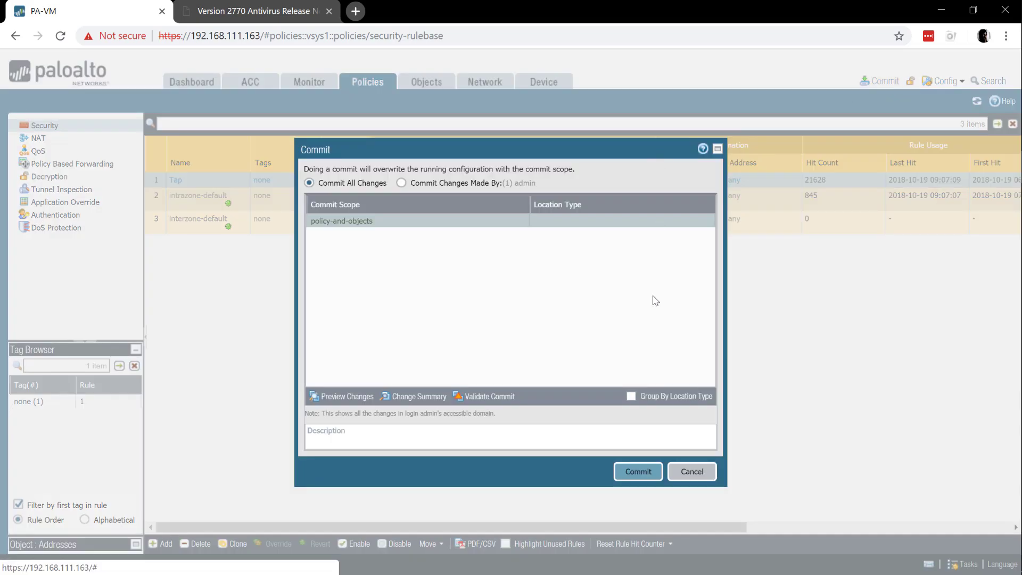
{"action": "left_click", "coordinate": [645, 468]}
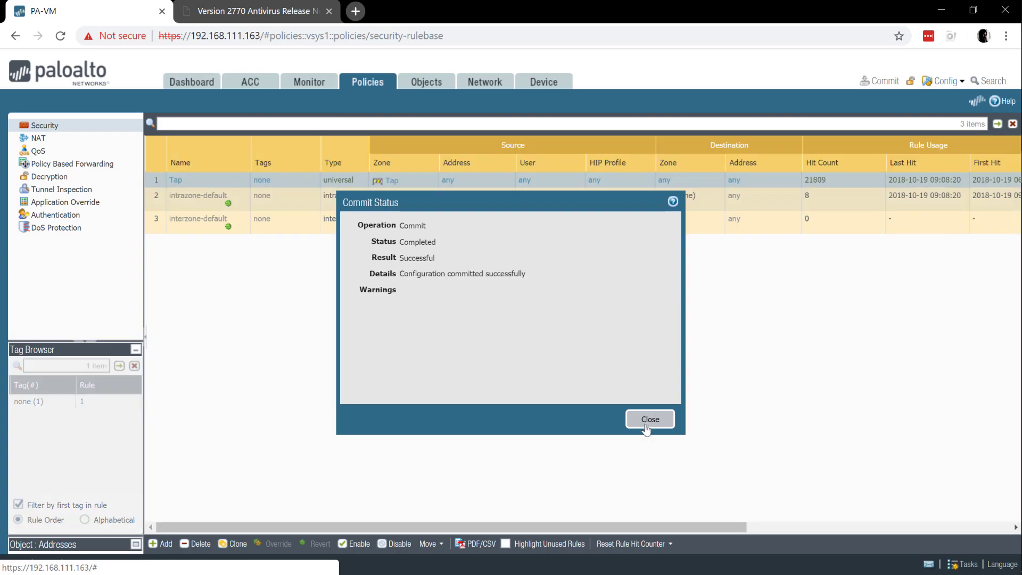
{"action": "left_click", "coordinate": [646, 424]}
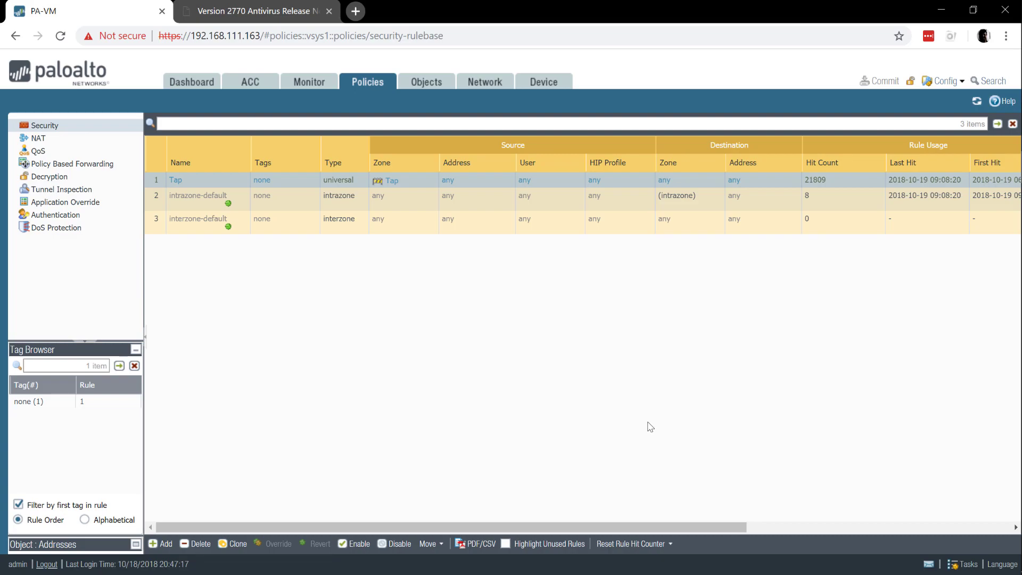
- Check the firewall's Threat log for entries with its filter cleared
{"action": "left_click", "coordinate": [307, 85]}
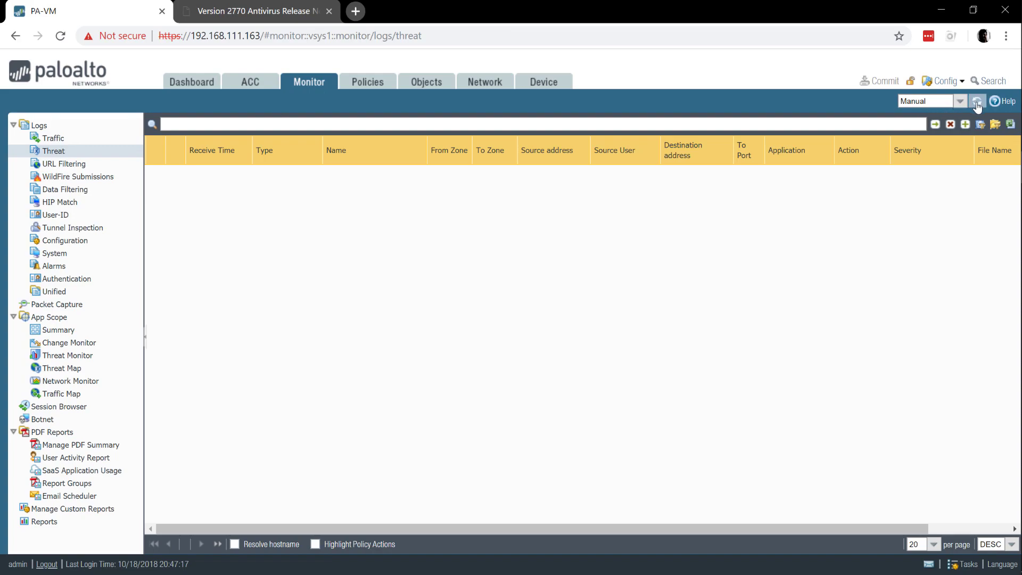
{"action": "left_click", "coordinate": [951, 124]}
{"action": "mouse_move", "coordinate": [1016, 320]}
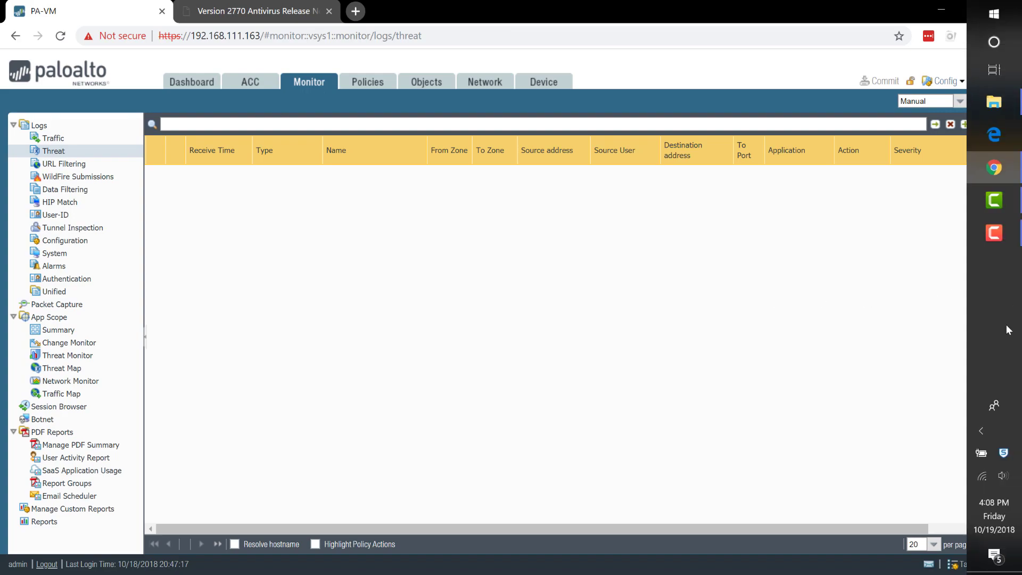
{"action": "left_click", "coordinate": [999, 241]}
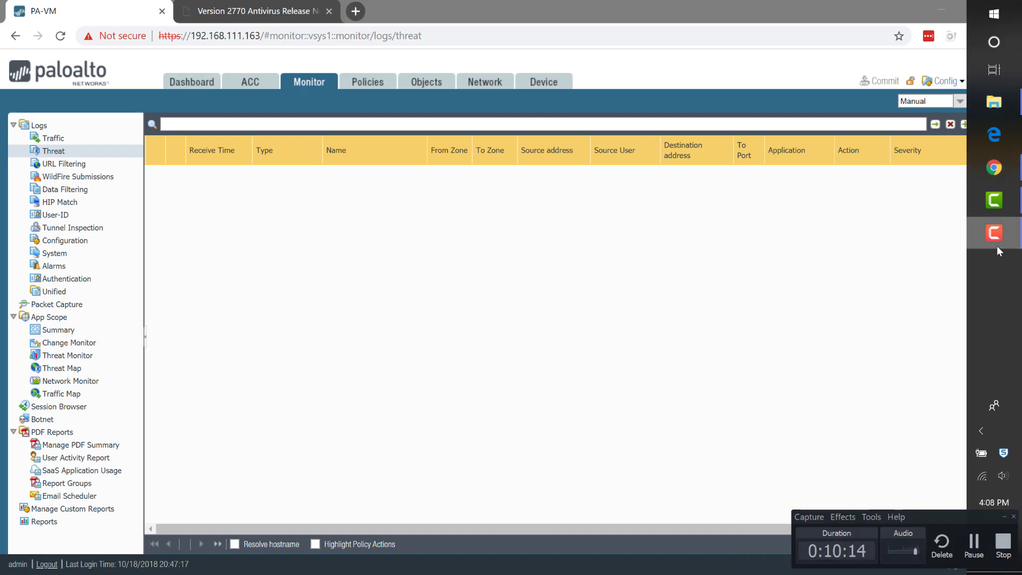